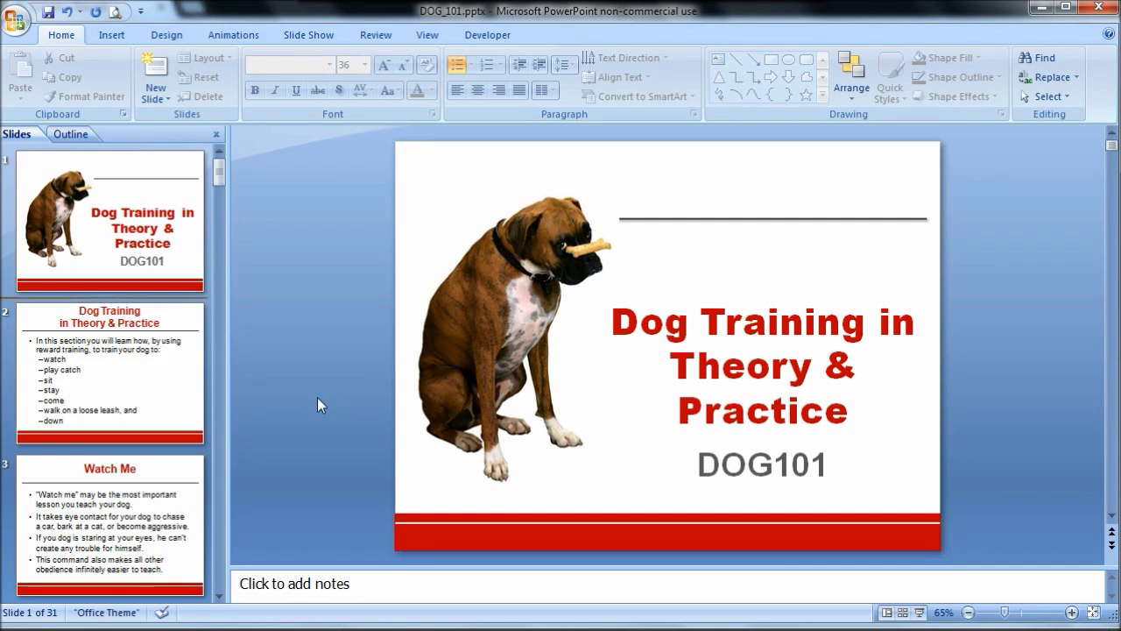
Scroll through the slides and switch to Slide Master view.
scroll(97, 306, down, 10)
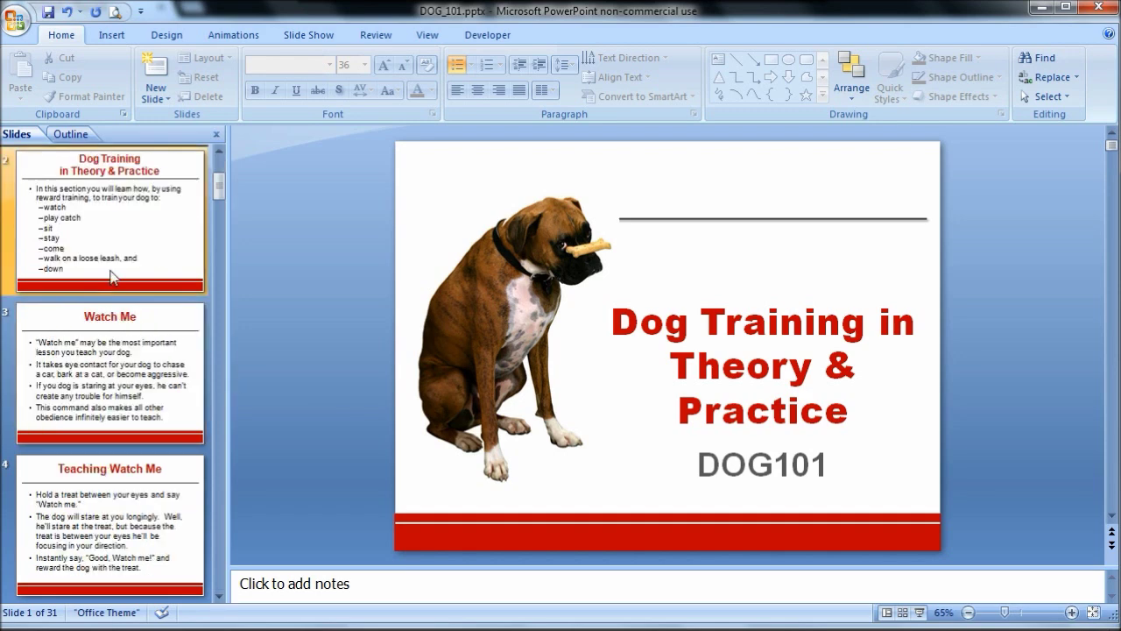
scroll(112, 294, down, 16)
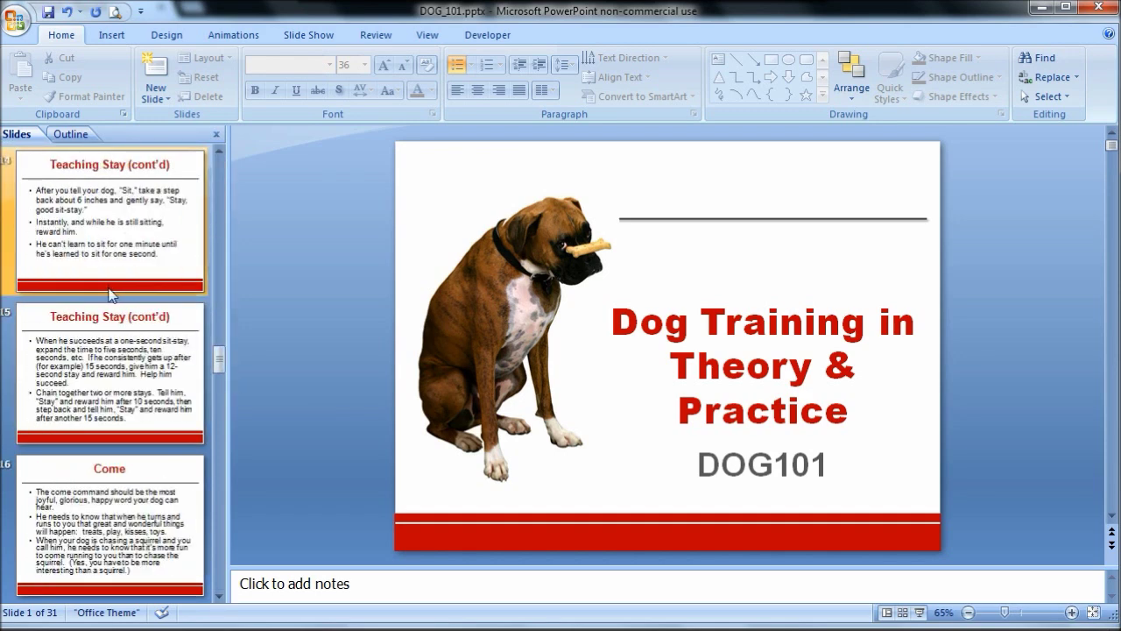
scroll(96, 308, down, 2)
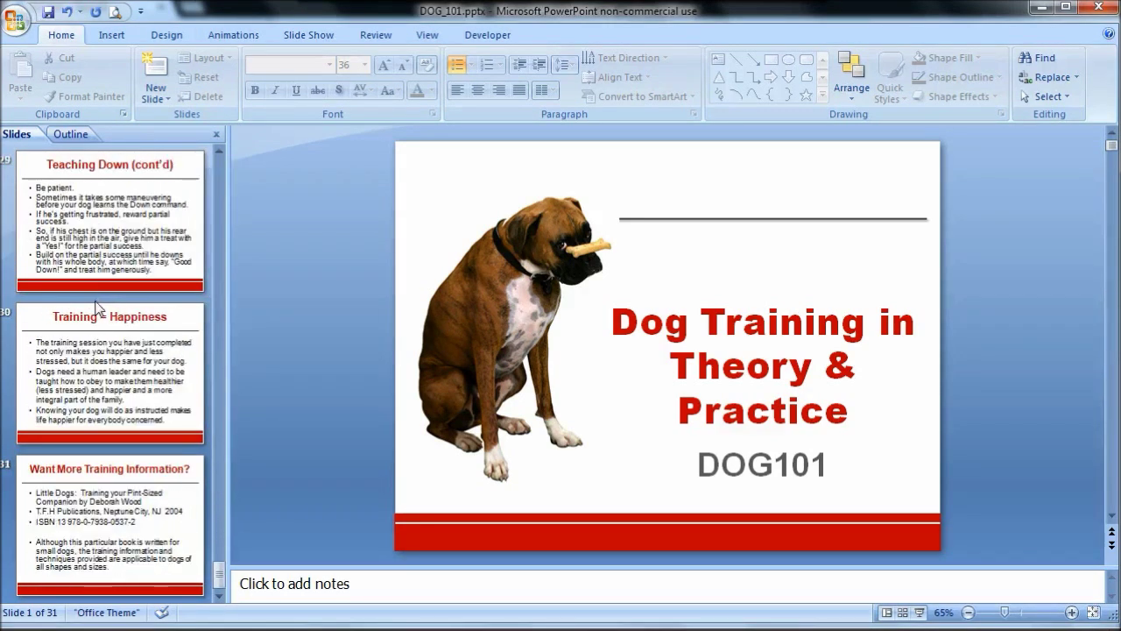
scroll(96, 309, up, 20)
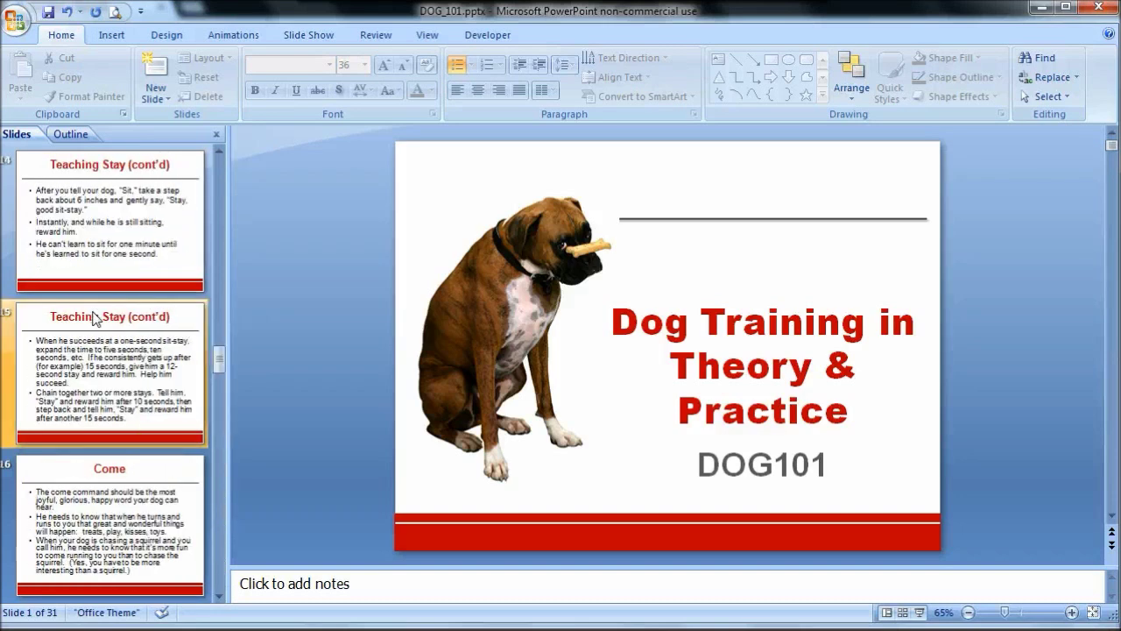
scroll(98, 327, up, 5)
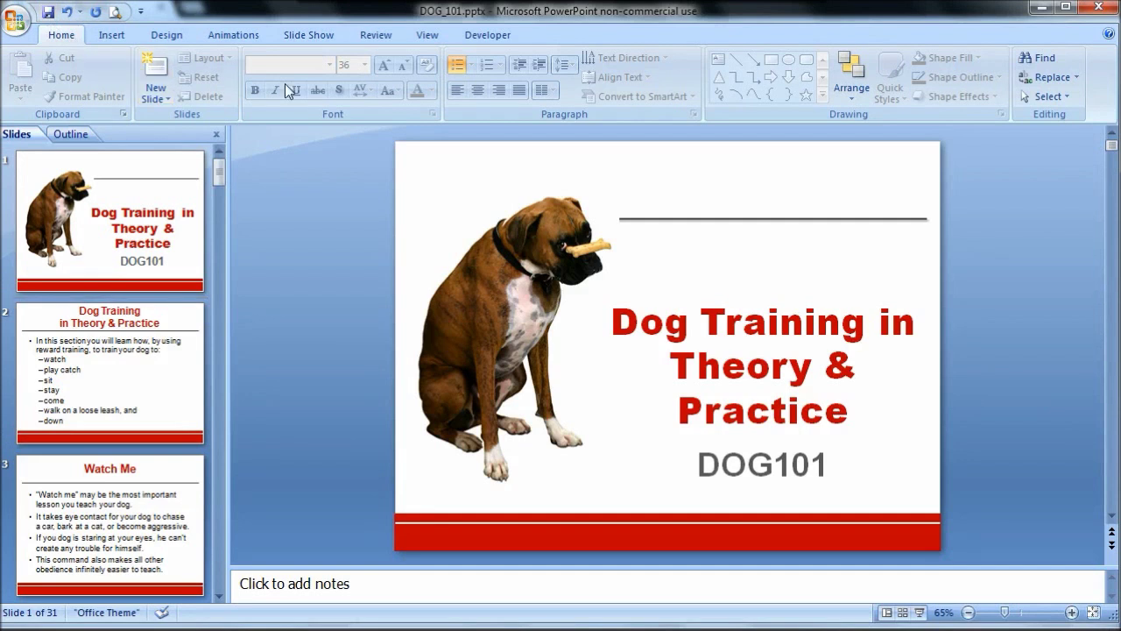
click(429, 36)
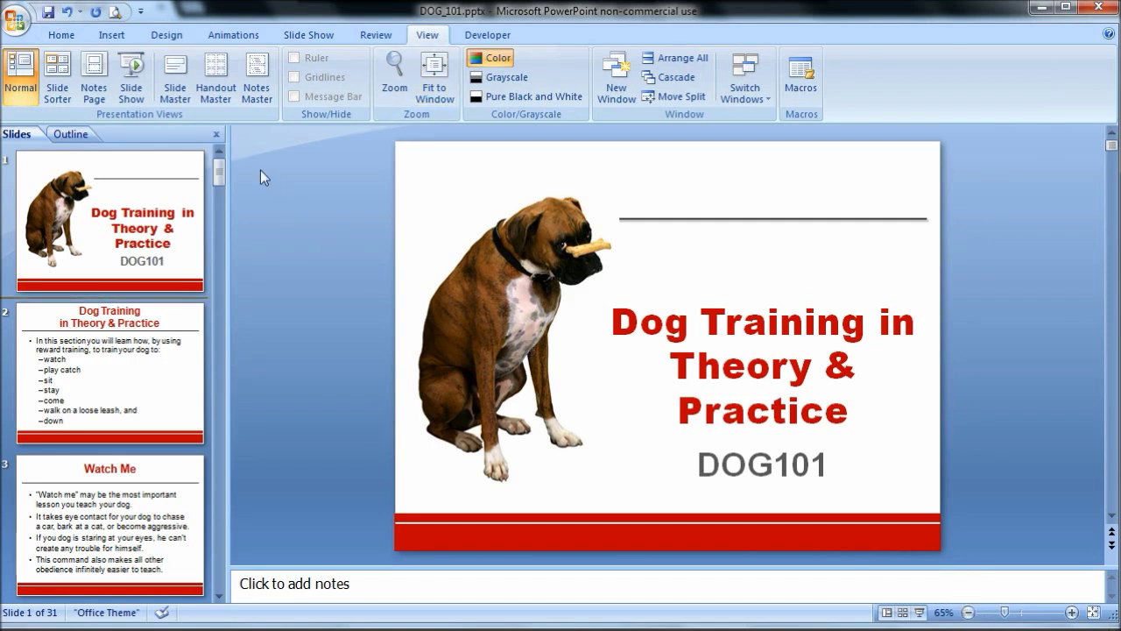
click(180, 77)
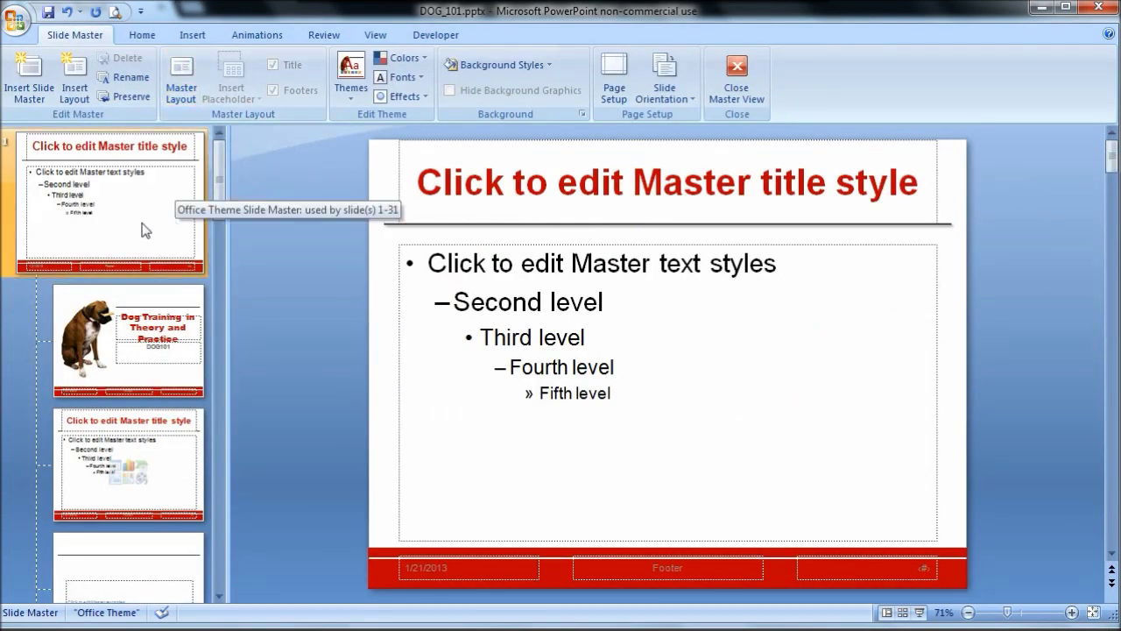
Inspect the master title and body placeholders, then return to Normal view.
scroll(142, 228, down, 2)
scroll(142, 230, down, 2)
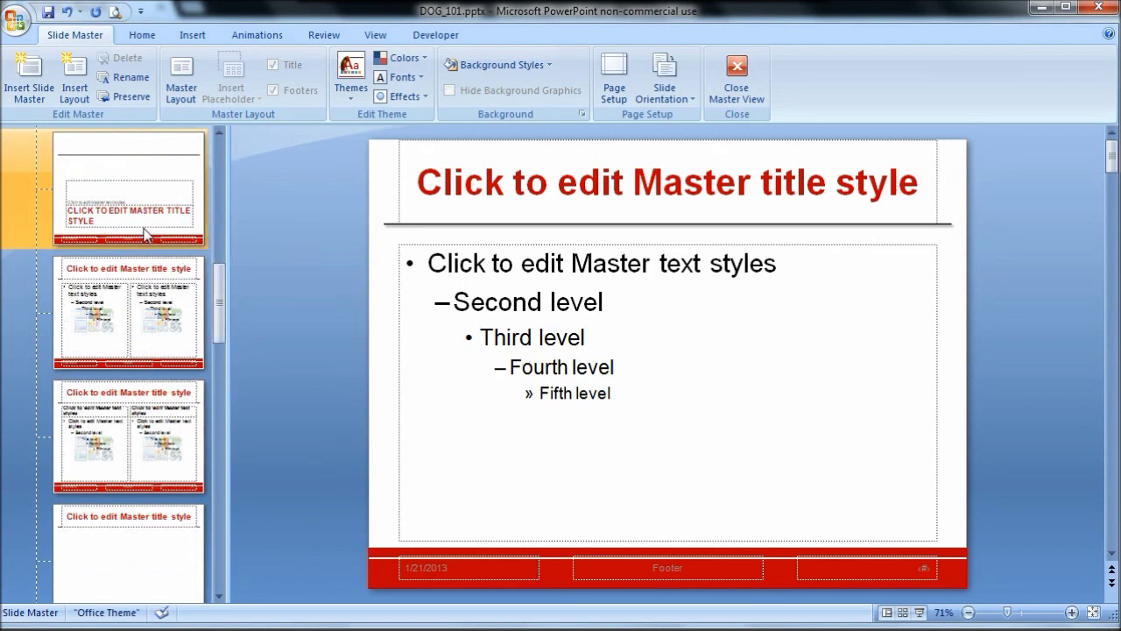
scroll(144, 232, up, 5)
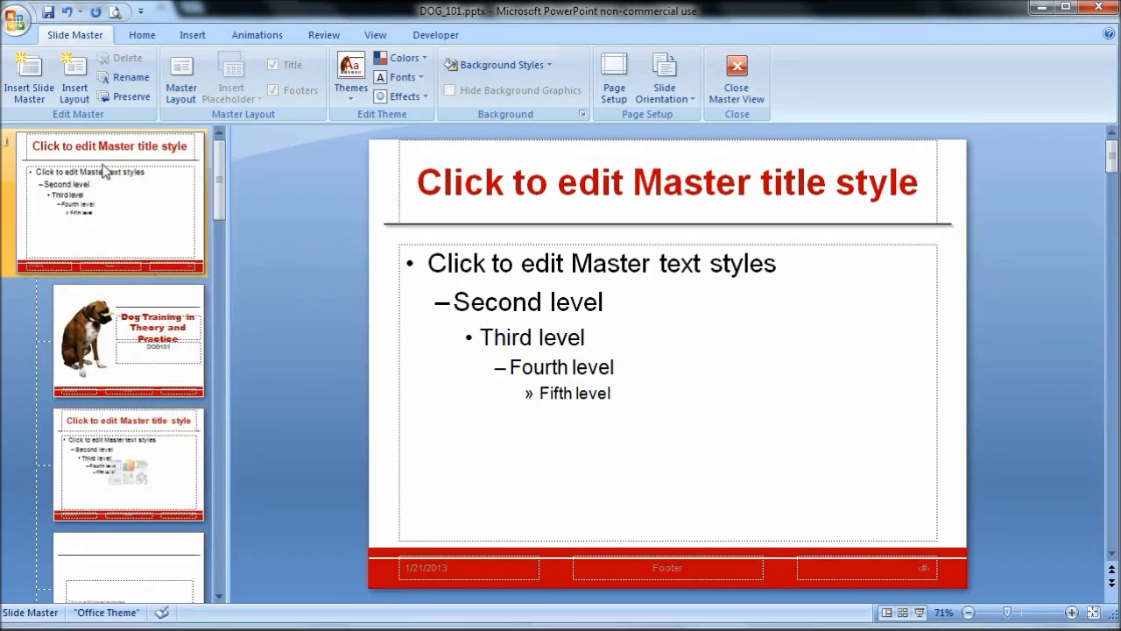
click(501, 177)
click(498, 301)
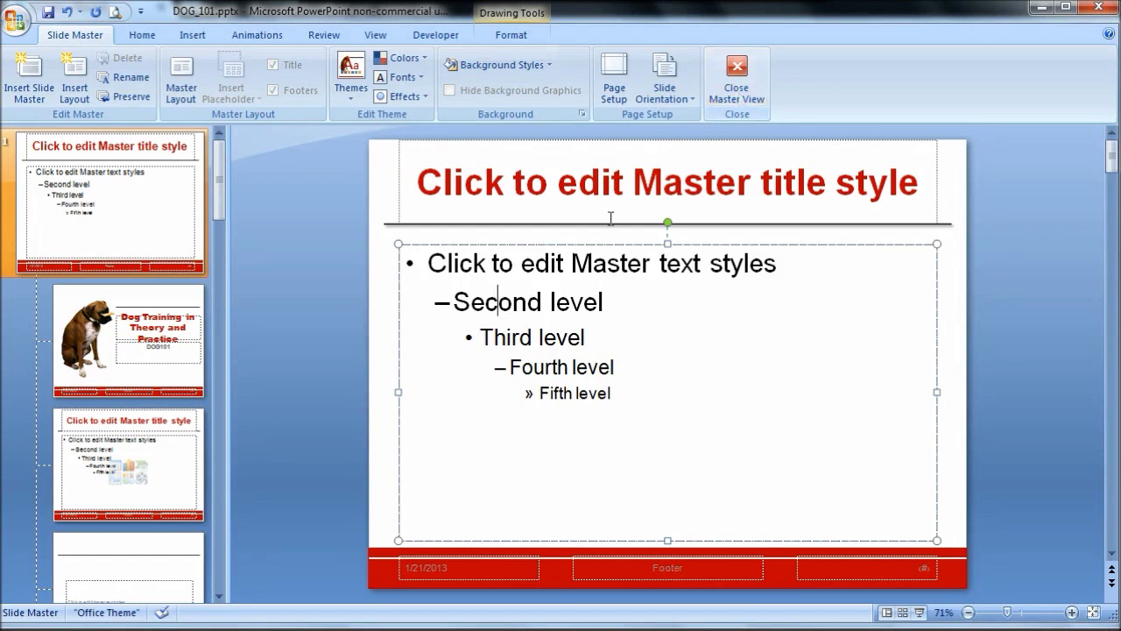
click(735, 98)
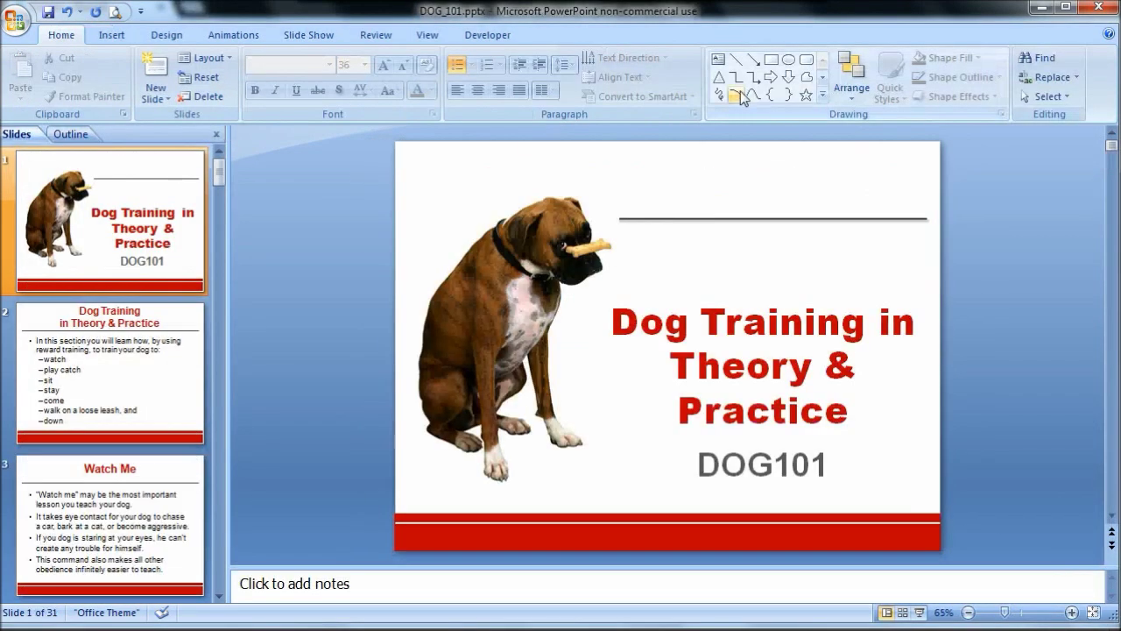
Show slide 2 and select its first bullet text and its title.
click(160, 350)
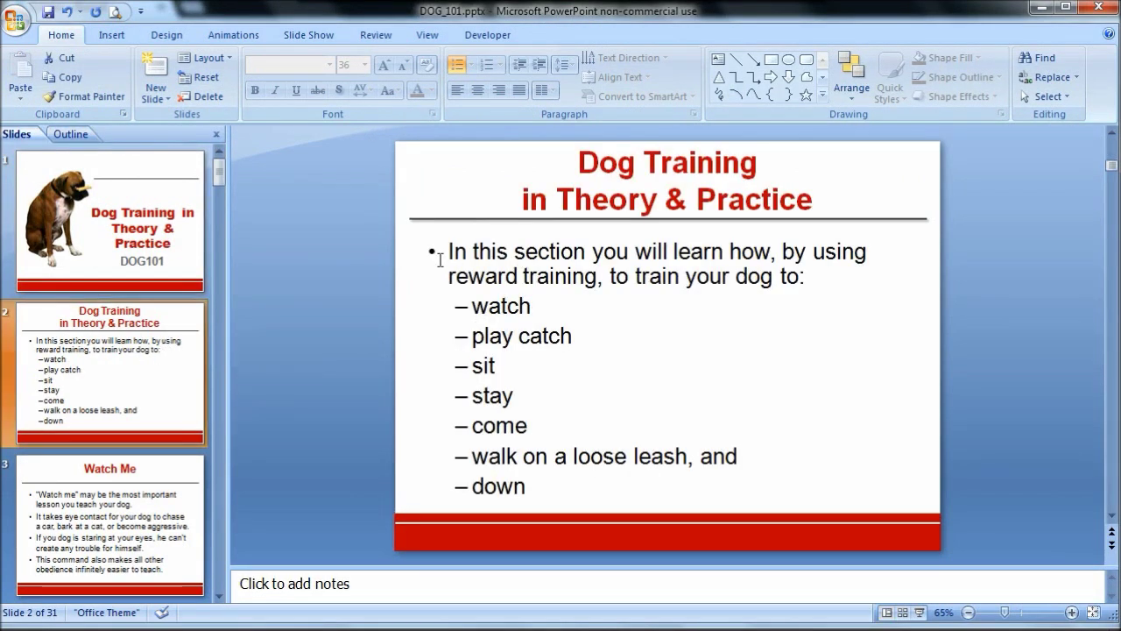
drag(457, 254, 544, 281)
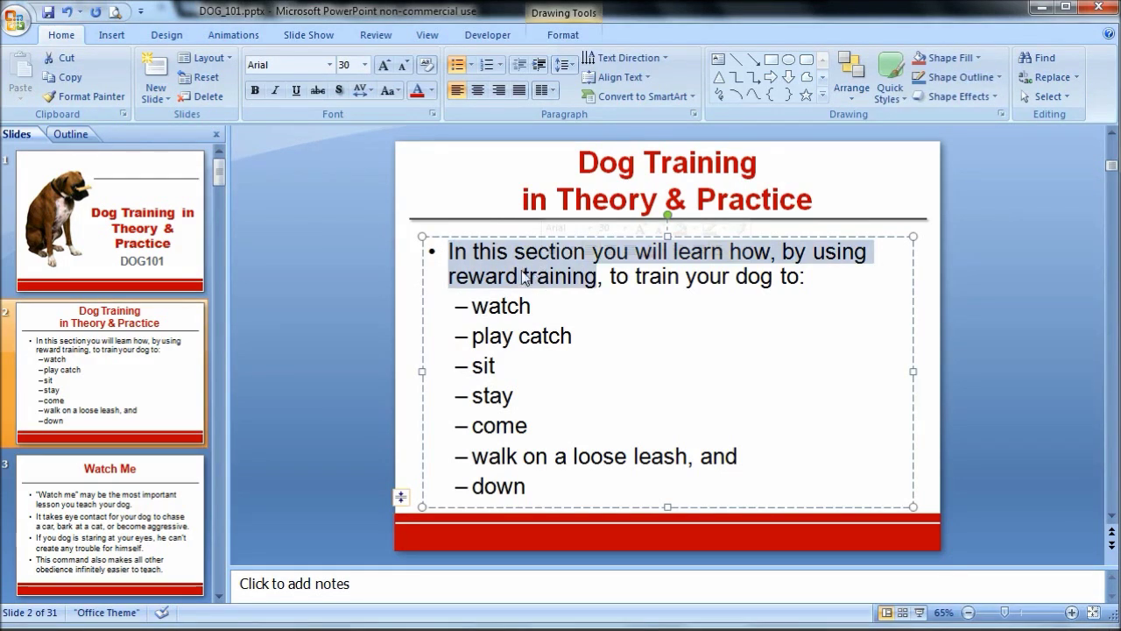
click(158, 260)
click(122, 338)
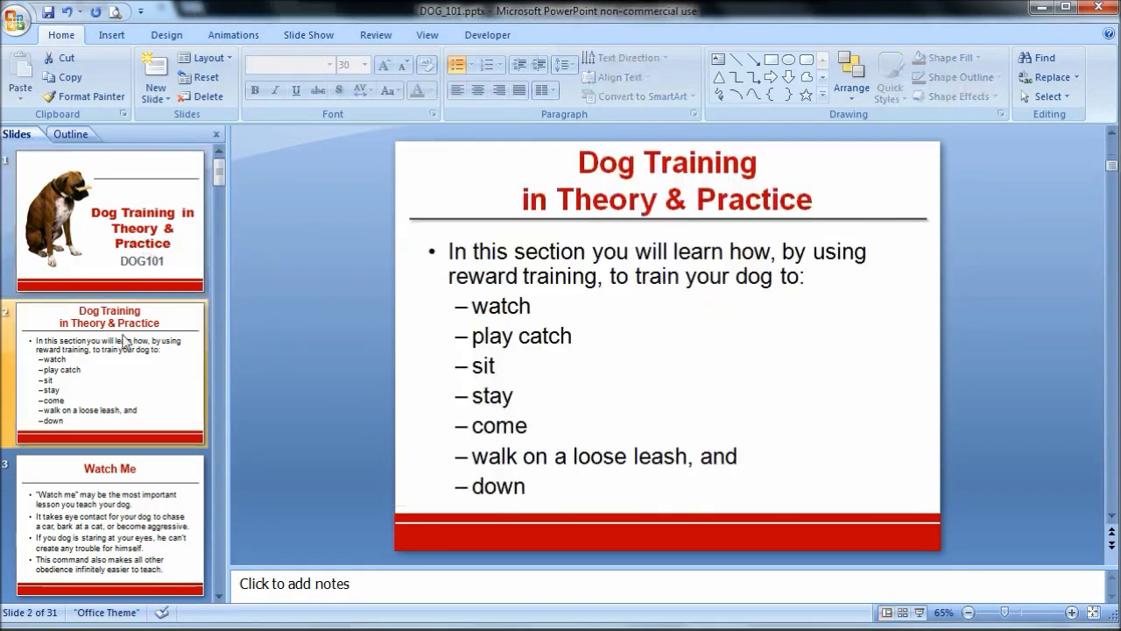
triple_click(595, 162)
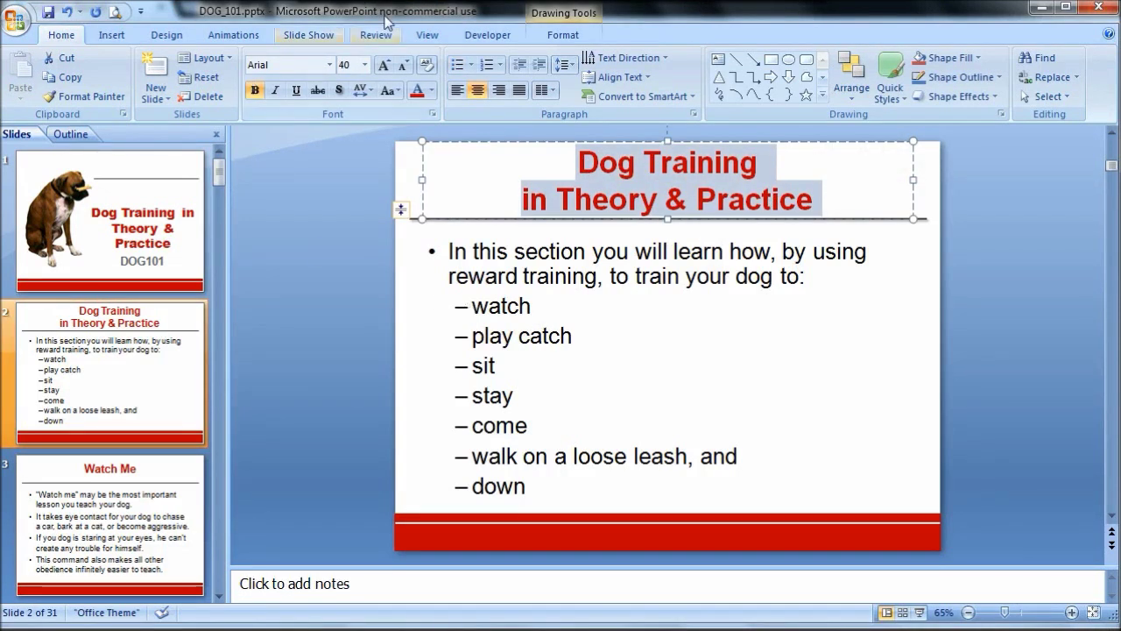
click(426, 35)
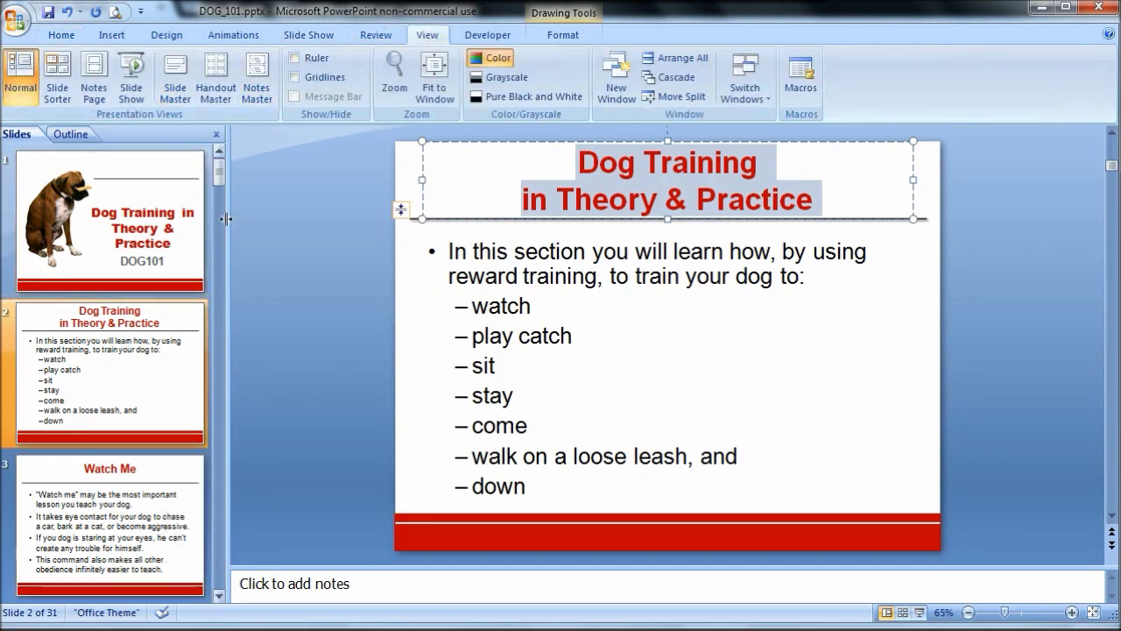
On the top-level slide master, make the title text black.
click(182, 76)
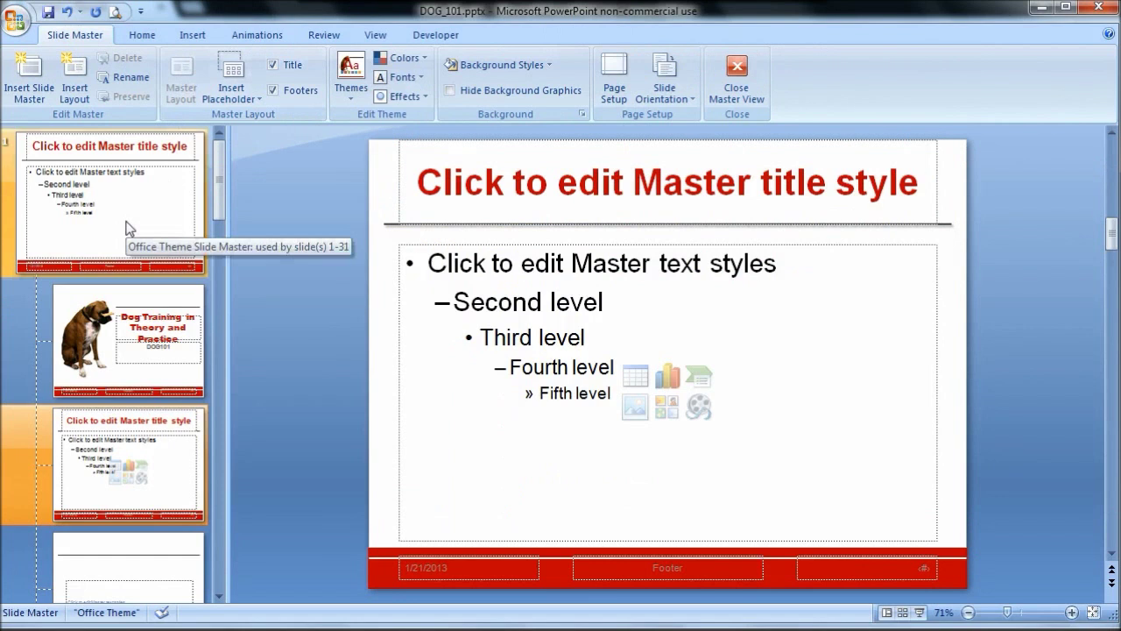
click(128, 229)
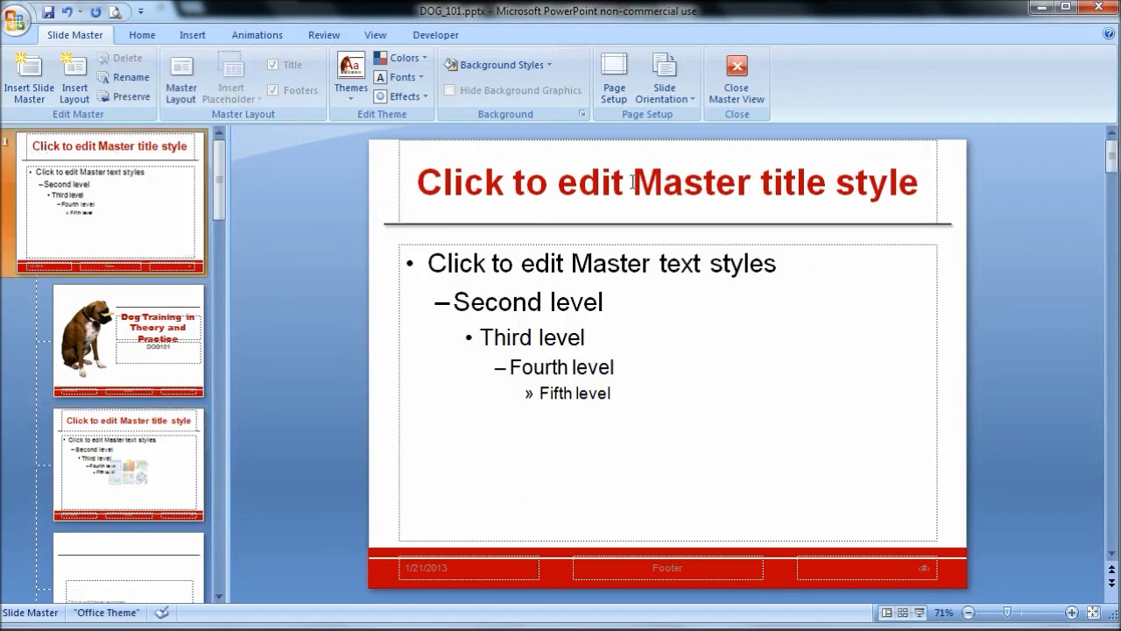
triple_click(635, 181)
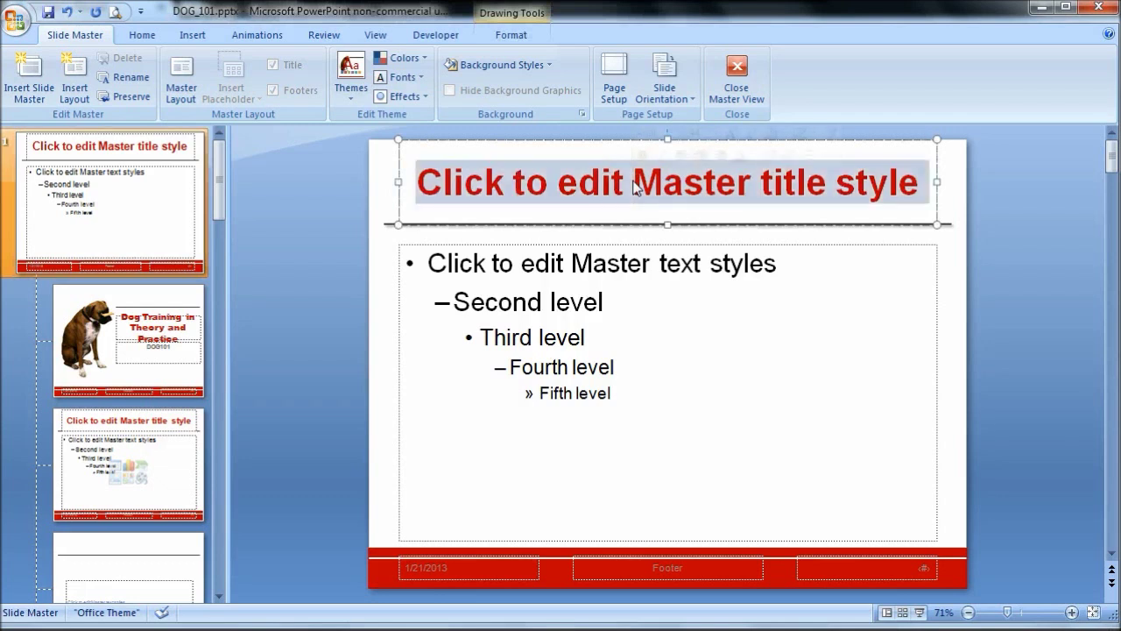
click(155, 38)
click(432, 91)
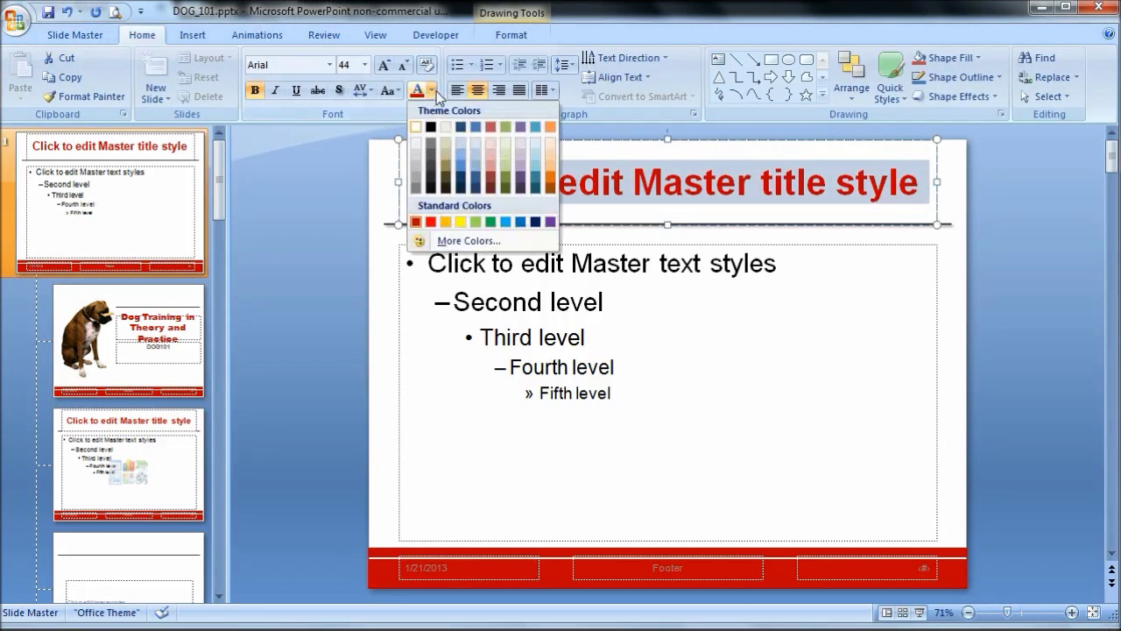
click(430, 126)
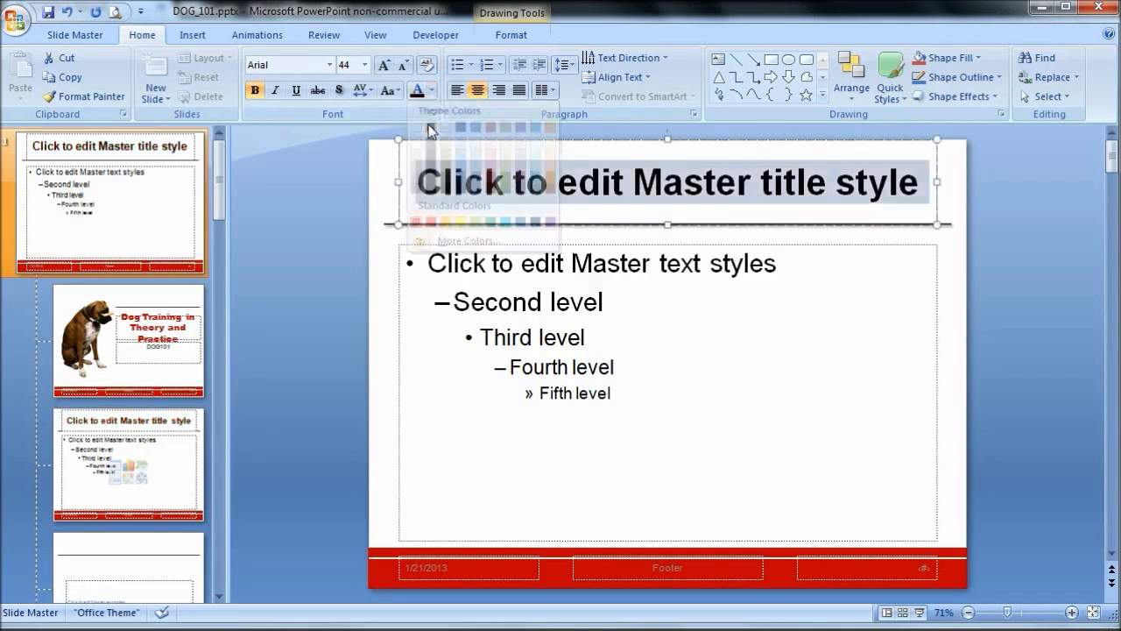
Set the master's first-level bullet text to 20 pt and preview the title slide layout.
triple_click(578, 266)
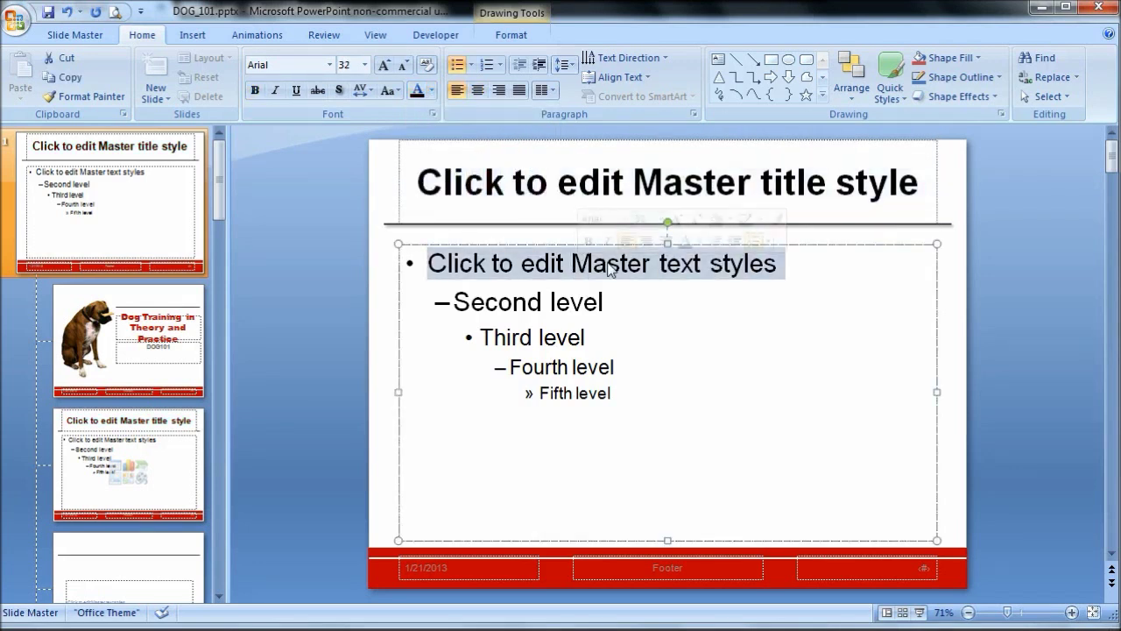
click(660, 219)
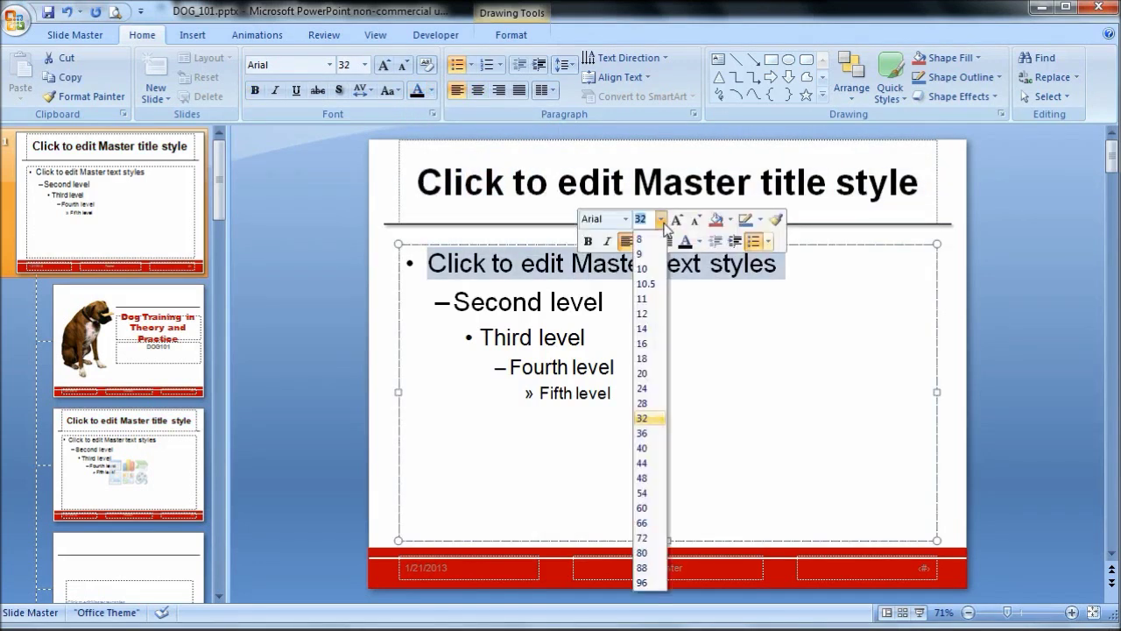
click(655, 373)
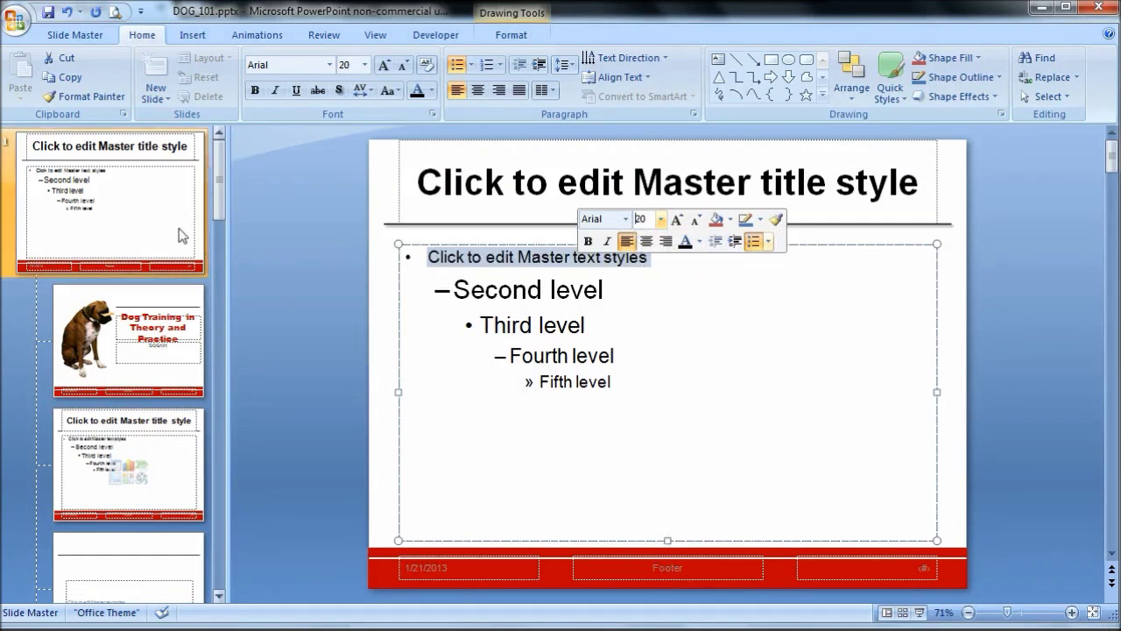
click(126, 297)
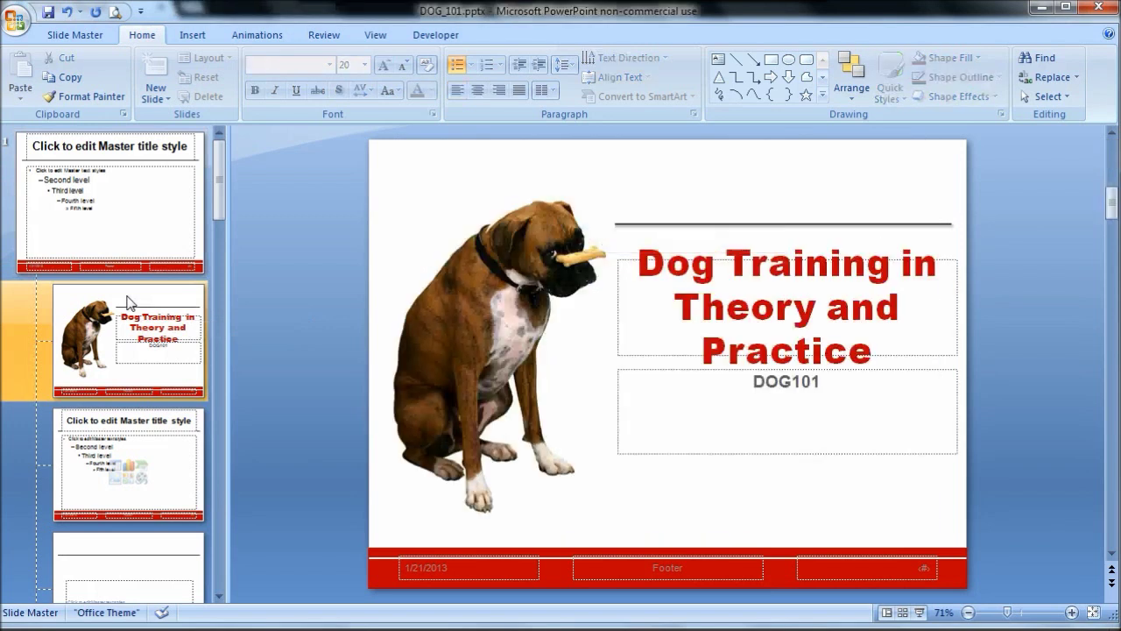
Reselect the slide master, close Master View, and show the Watch Me slide.
click(108, 216)
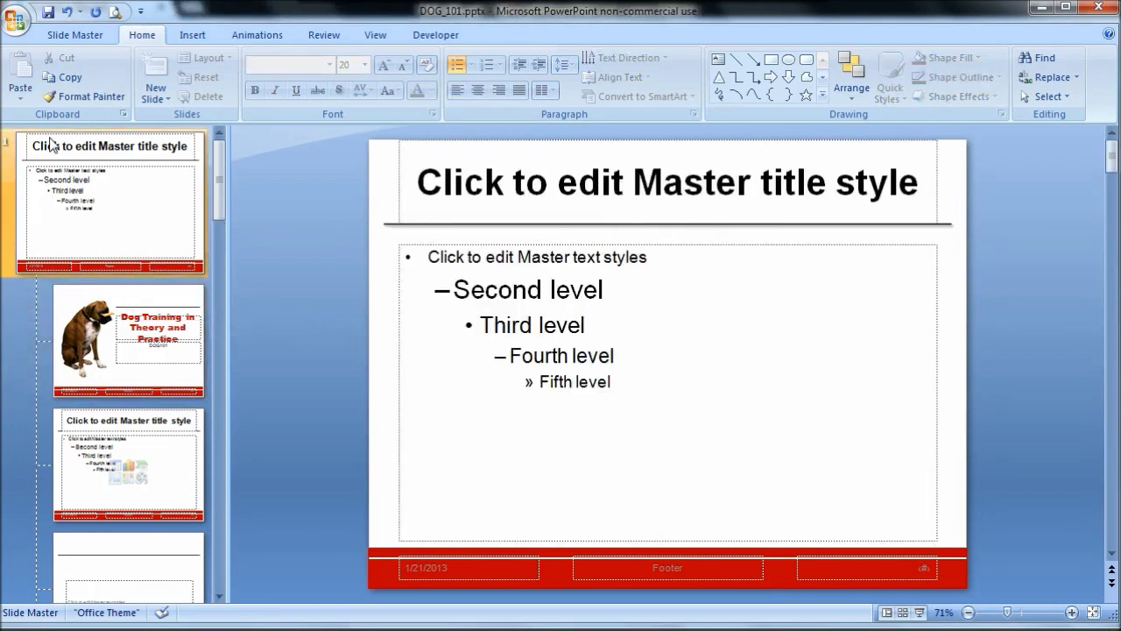
click(76, 41)
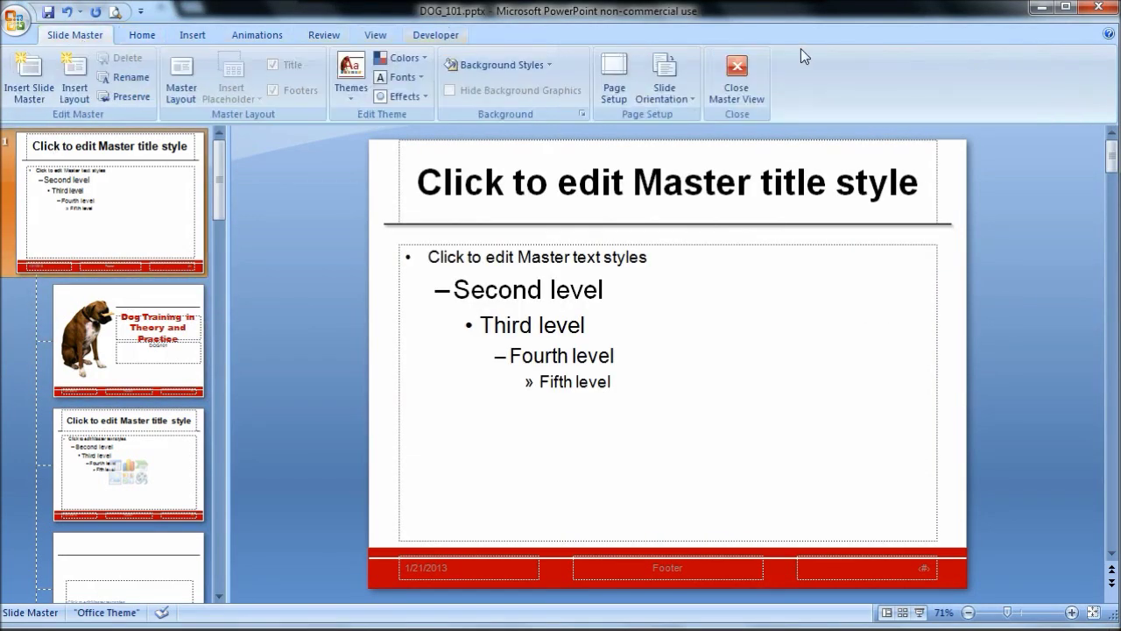
click(737, 83)
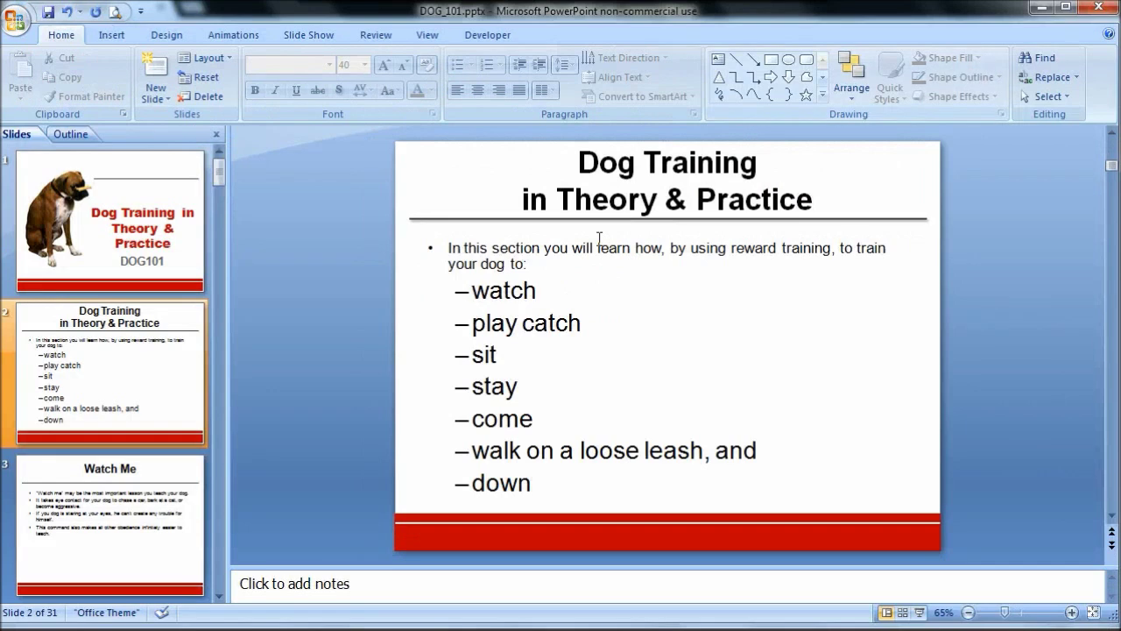
click(163, 468)
Flip between the Watch Me, Teaching Watch Me, overview and Teaching Catch slides to compare formatting.
scroll(138, 478, down, 1)
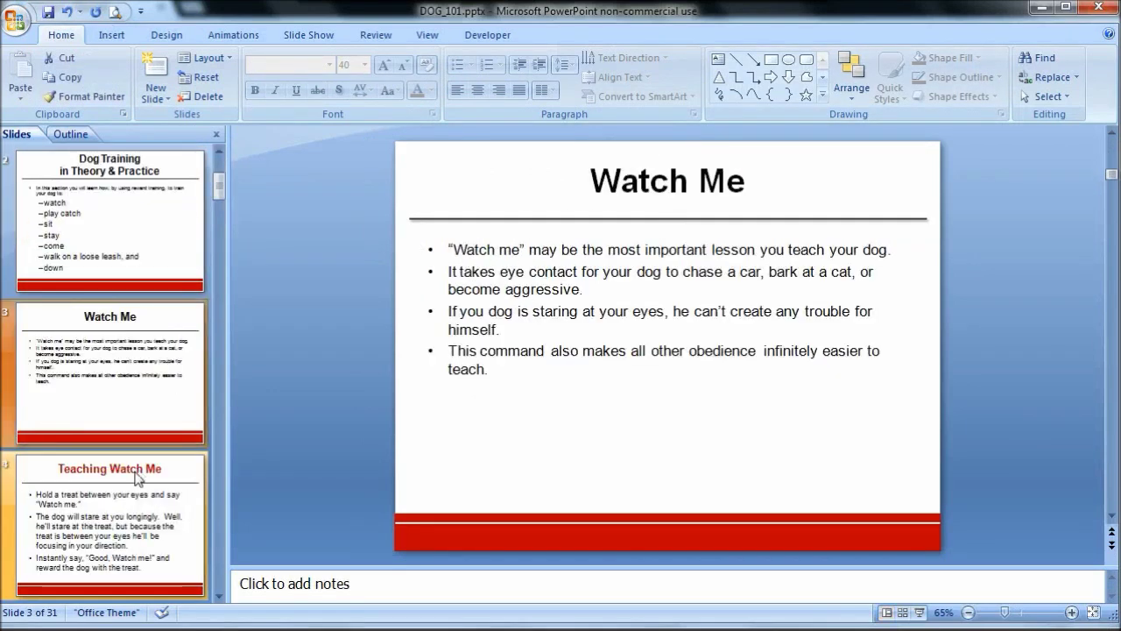
click(136, 478)
click(129, 370)
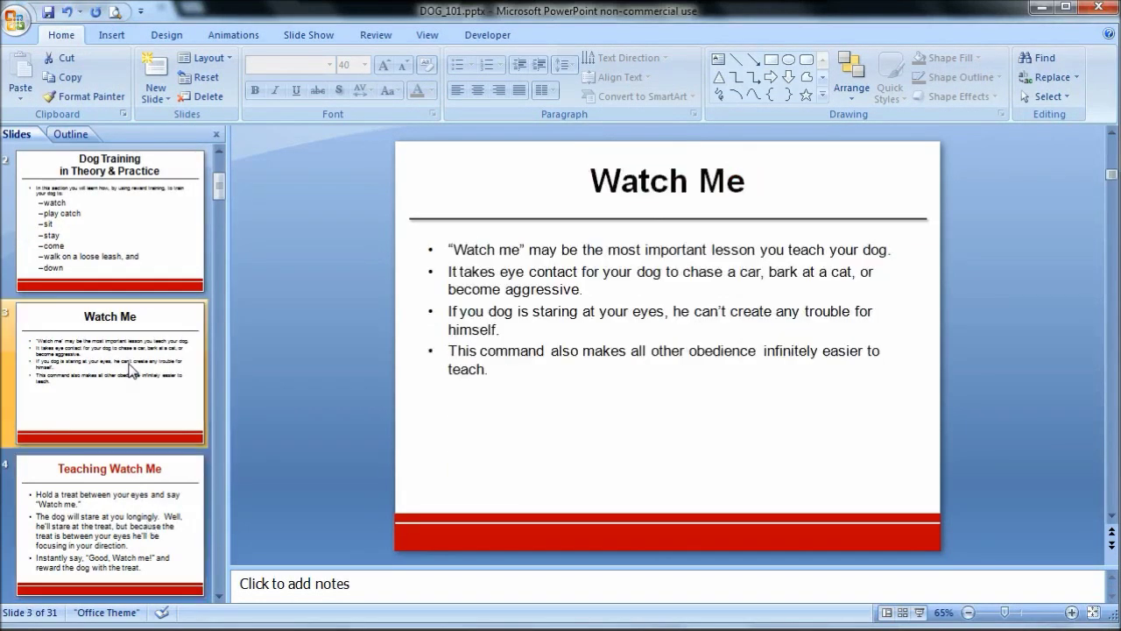
click(131, 247)
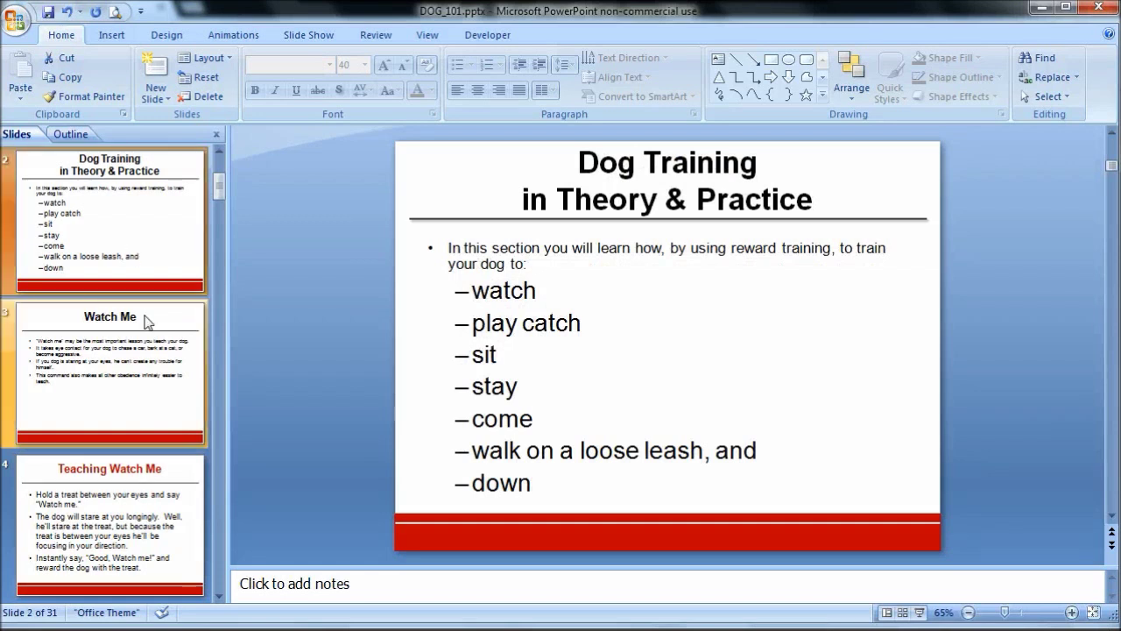
click(135, 517)
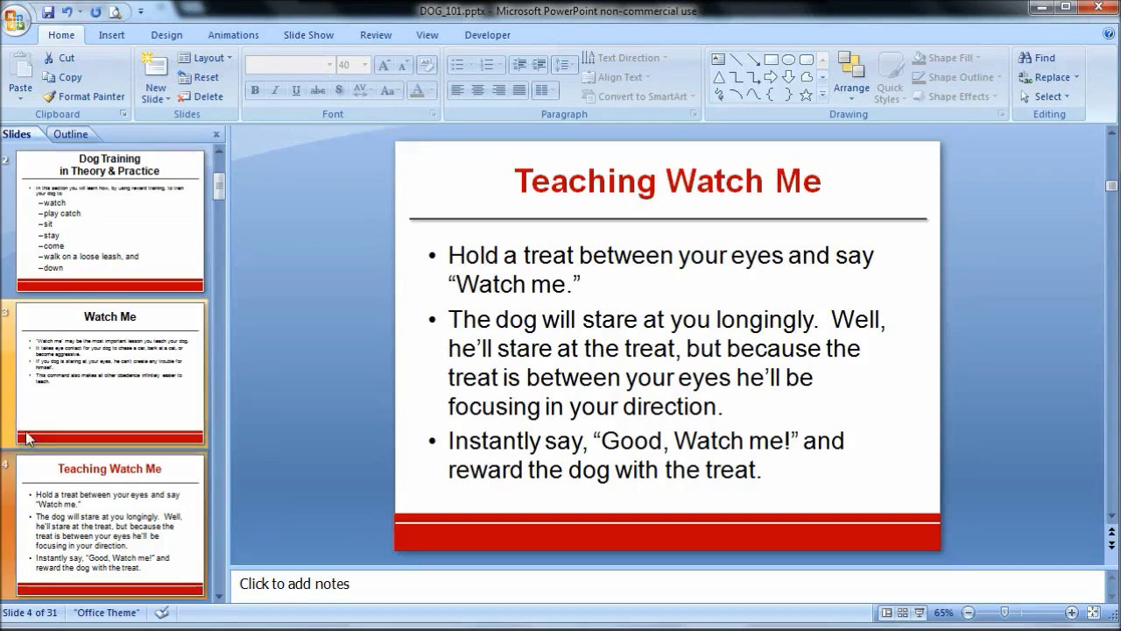
click(44, 391)
scroll(52, 412, down, 4)
scroll(58, 433, down, 3)
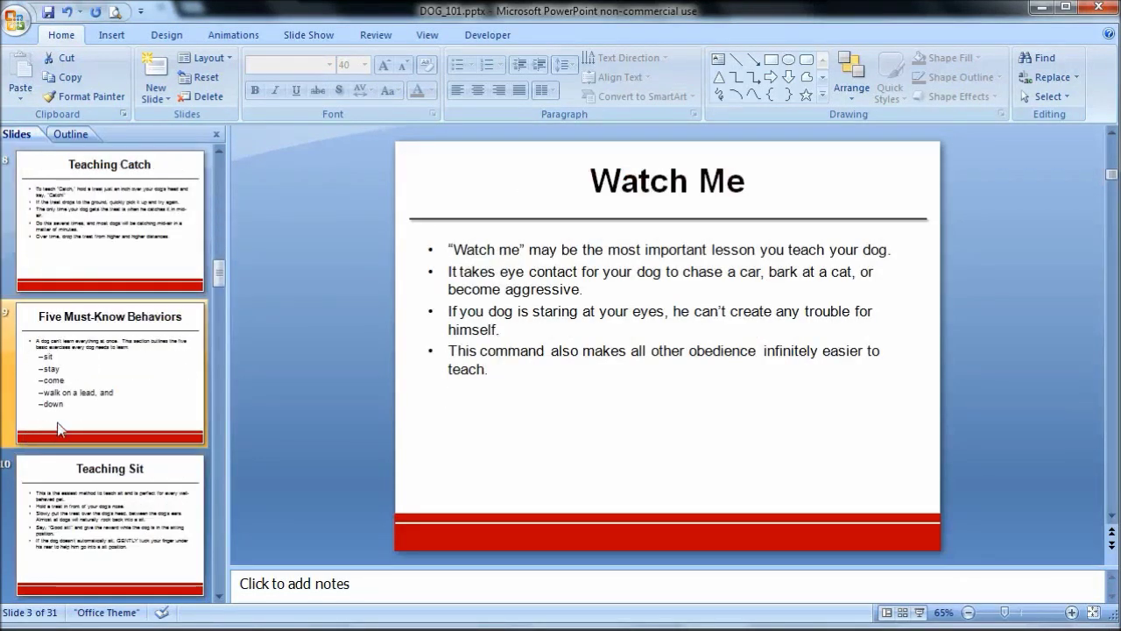
click(118, 262)
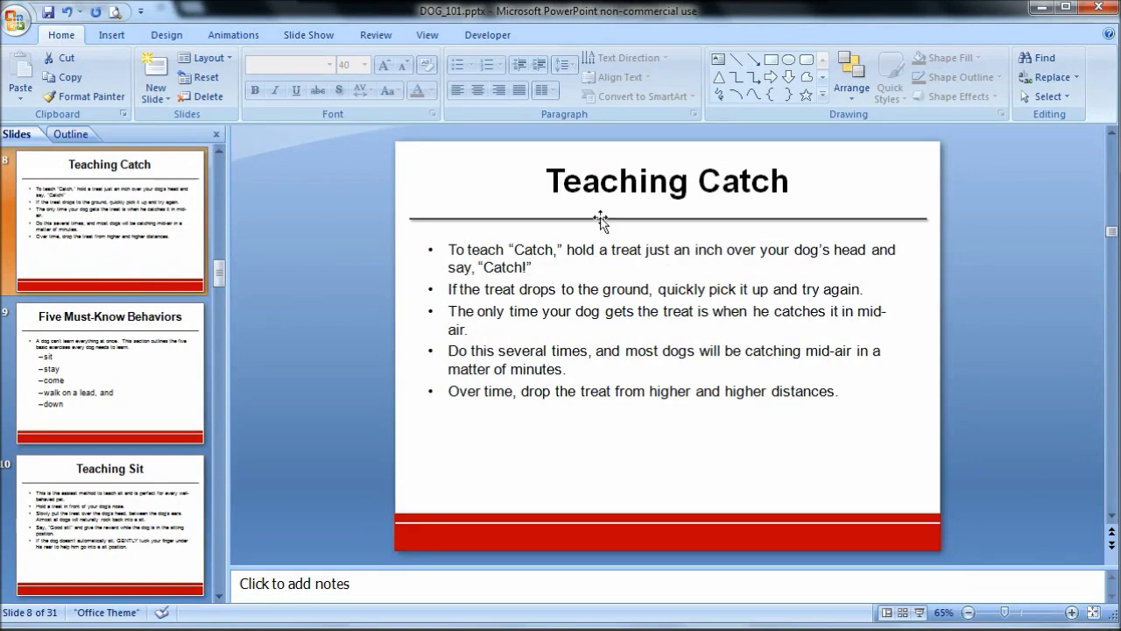
scroll(91, 291, up, 6)
scroll(91, 290, up, 1)
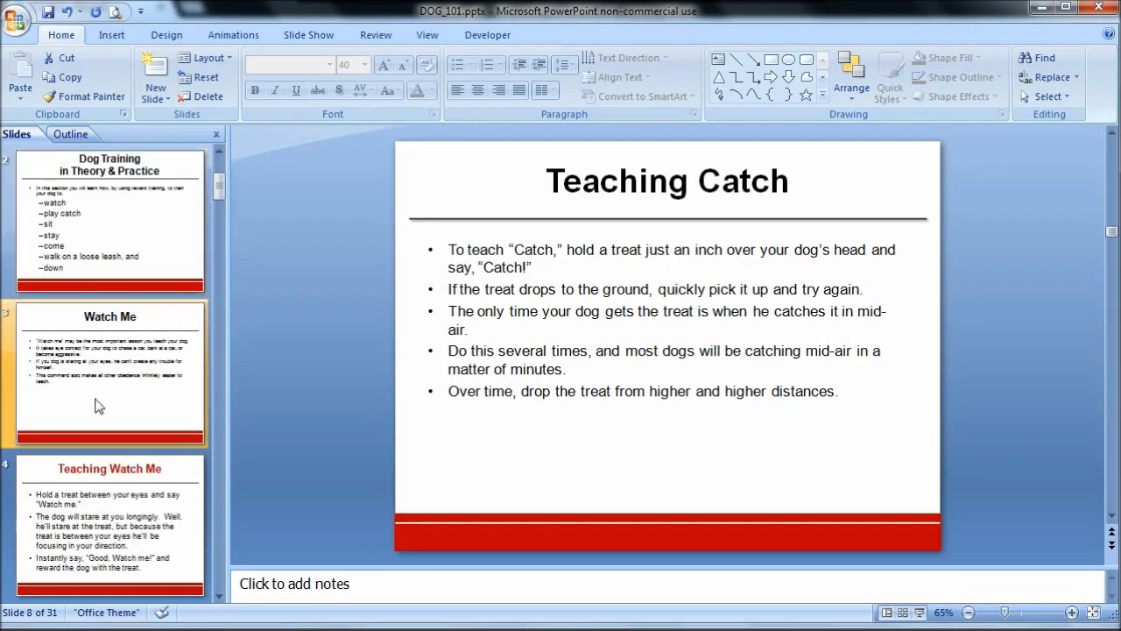
click(109, 493)
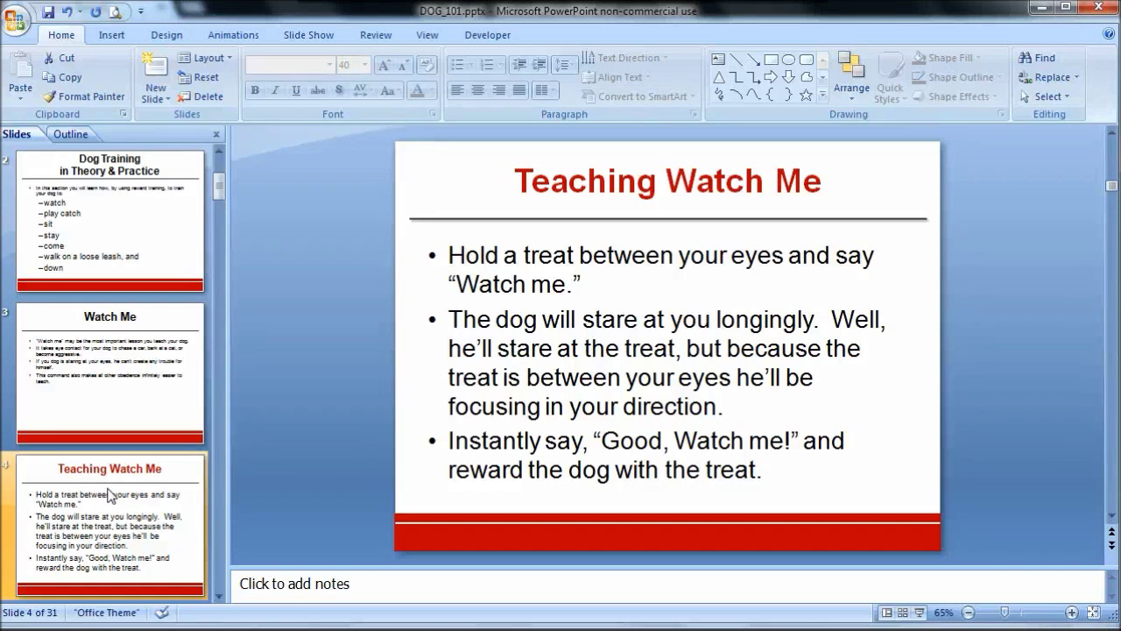
click(148, 394)
Color the Watch Me title dark blue, then show the Teaching Watch Me slide.
double_click(636, 191)
drag(636, 191, 705, 162)
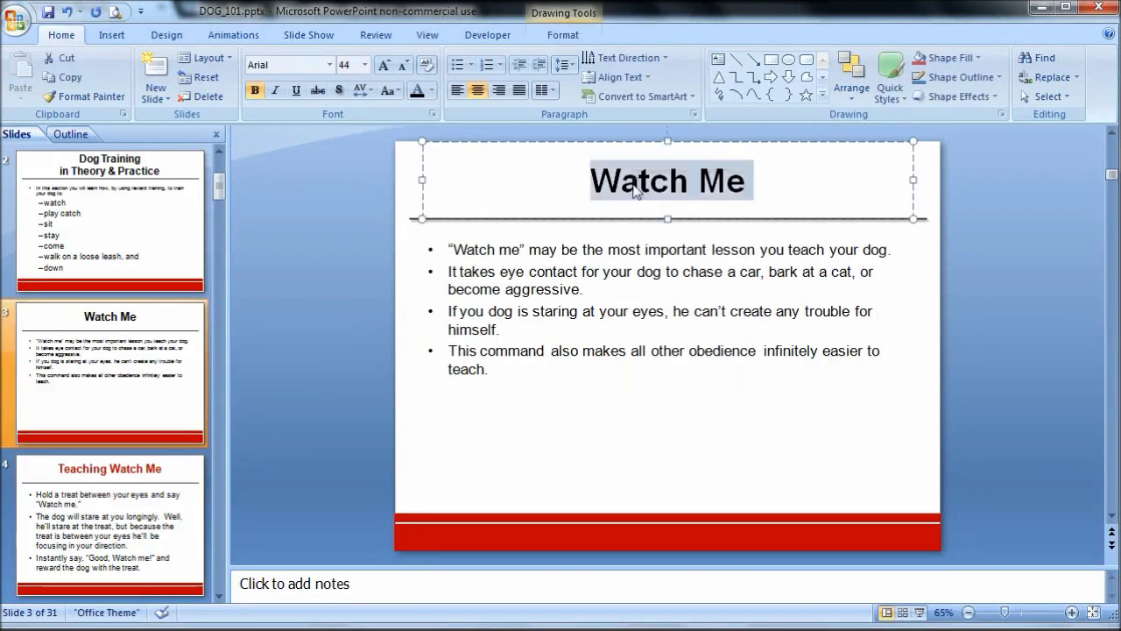
click(432, 91)
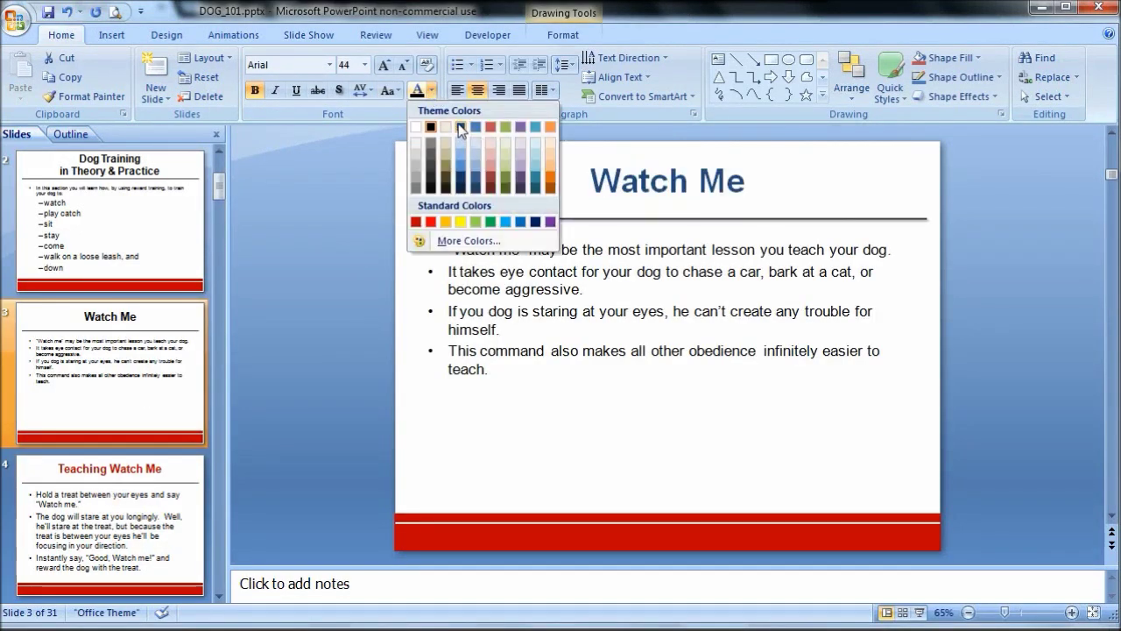
click(461, 127)
click(571, 318)
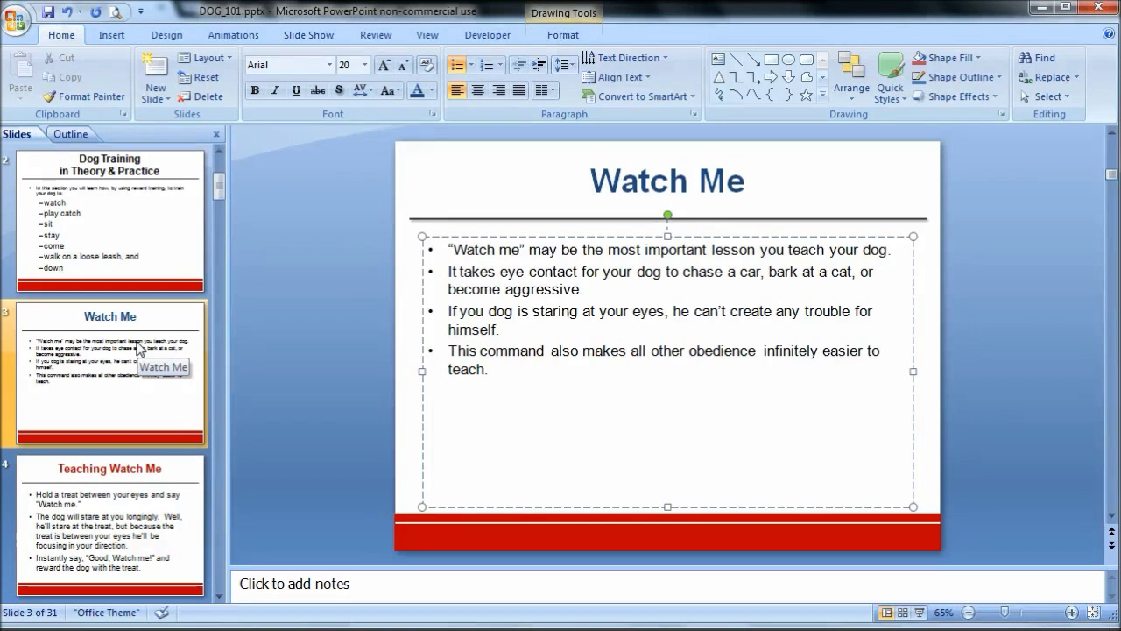
click(161, 499)
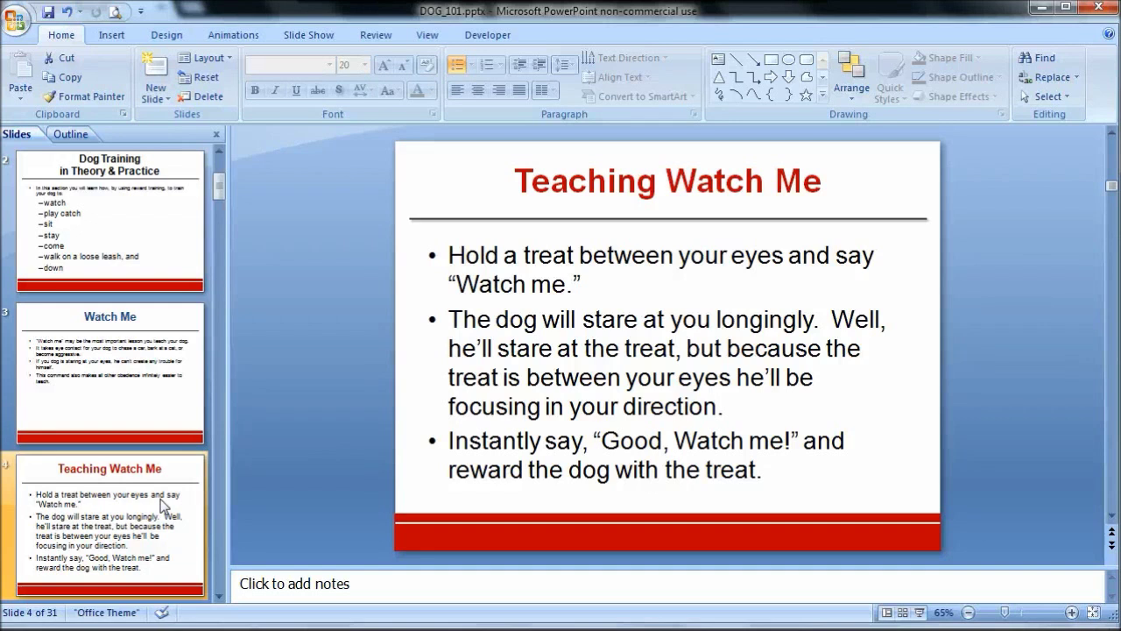
Reset the Teaching Watch Me slide to the master formatting.
scroll(133, 482, down, 2)
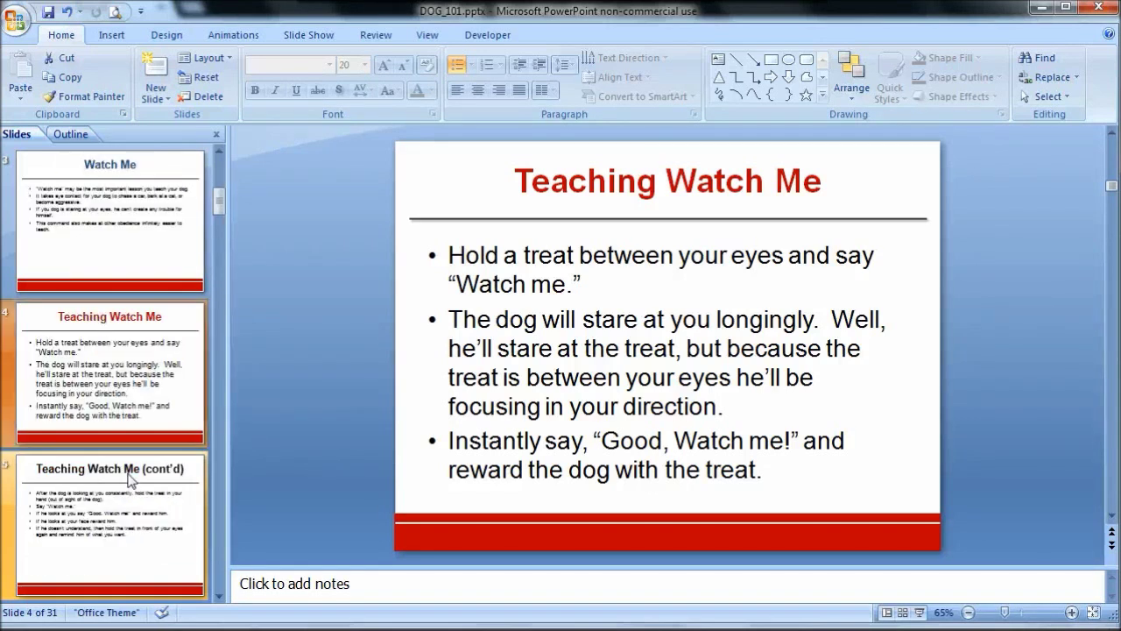
right_click(125, 377)
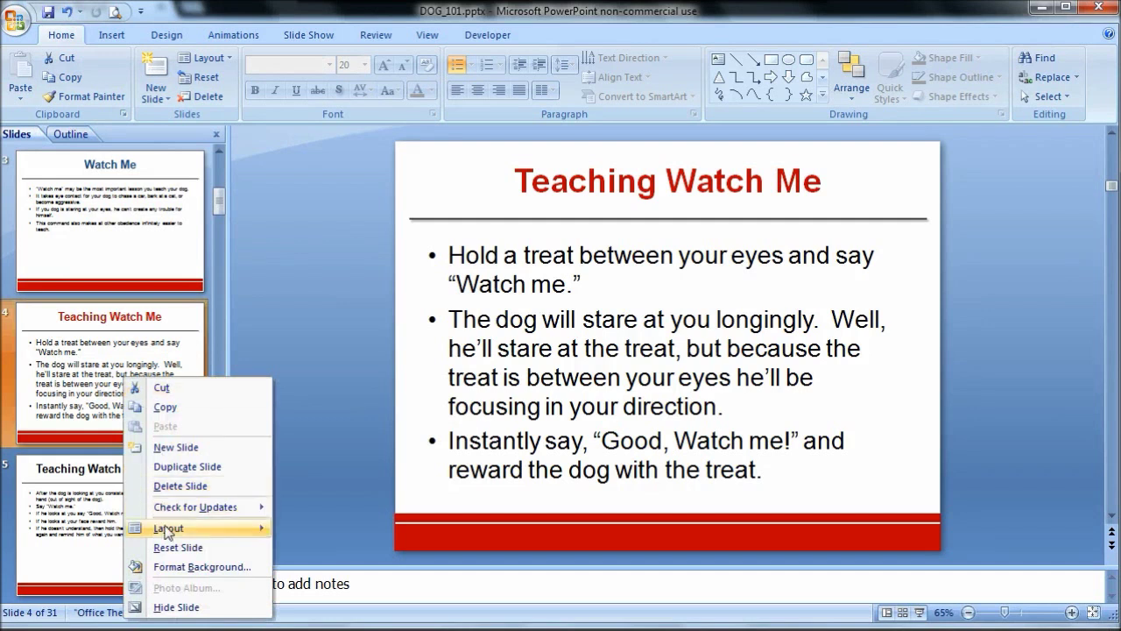
mouse_move(166, 530)
right_click(107, 343)
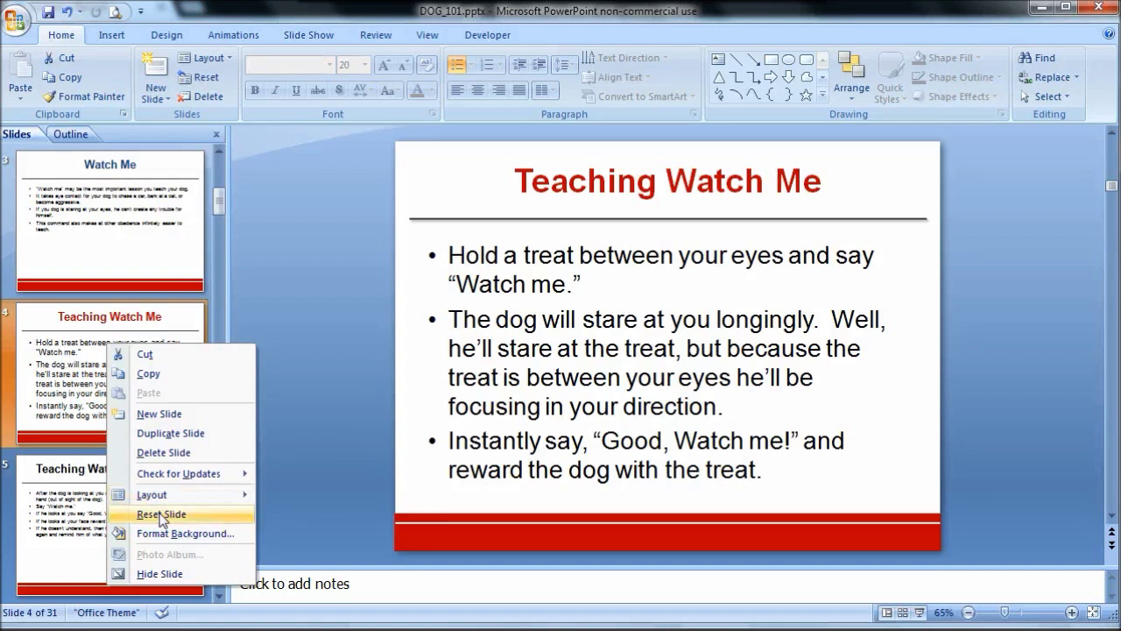
click(160, 515)
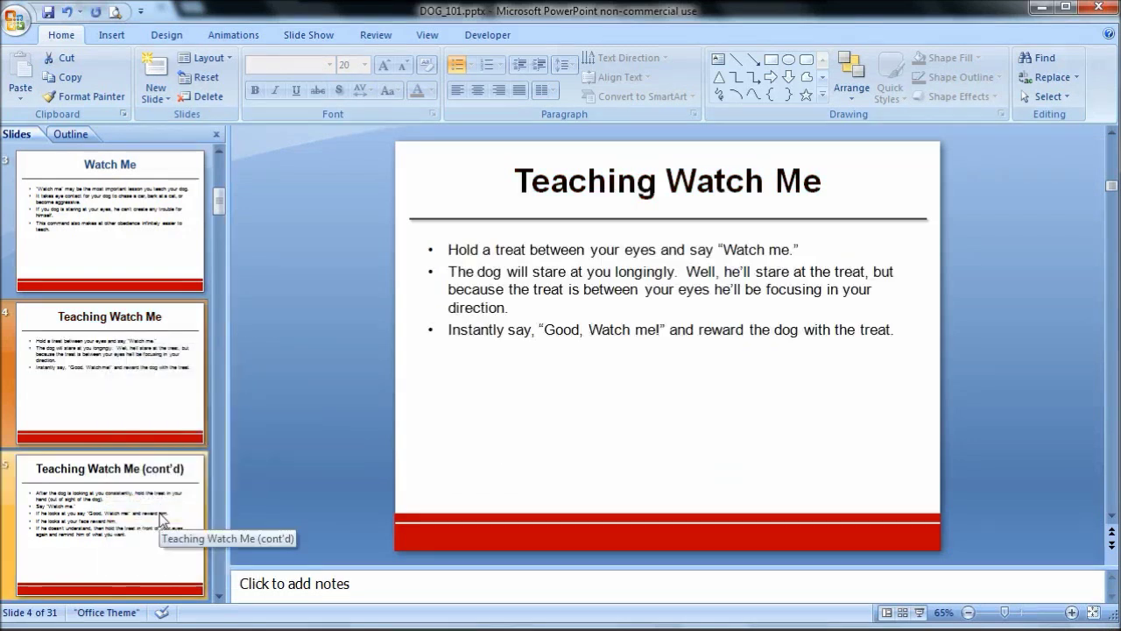
click(147, 422)
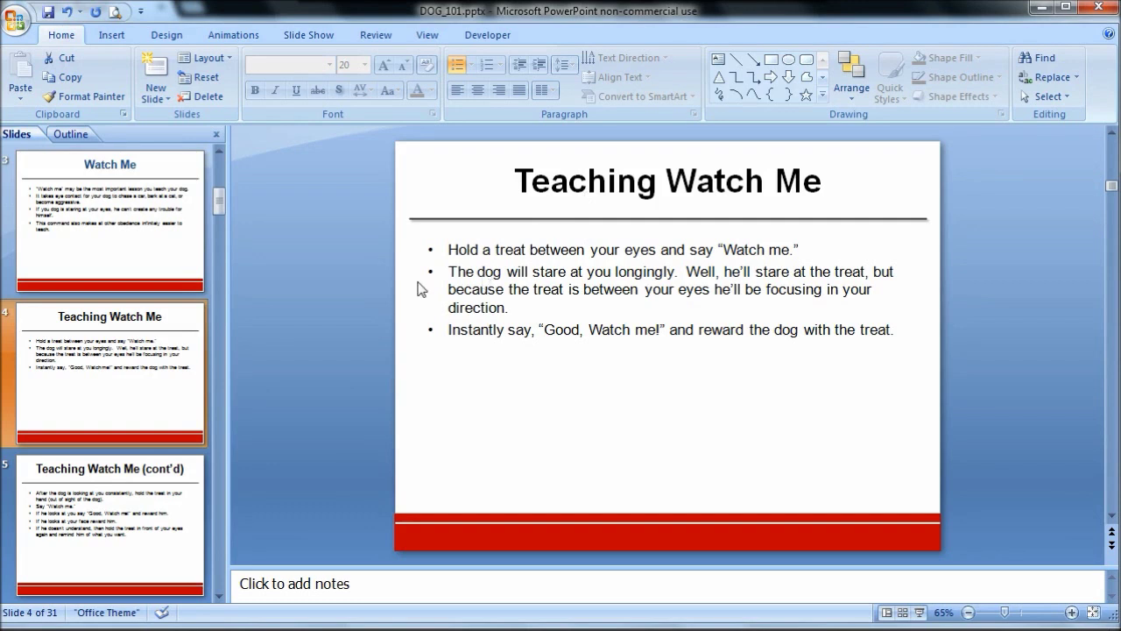
Reset the Watch Me slide so its title returns to black.
click(143, 233)
right_click(143, 233)
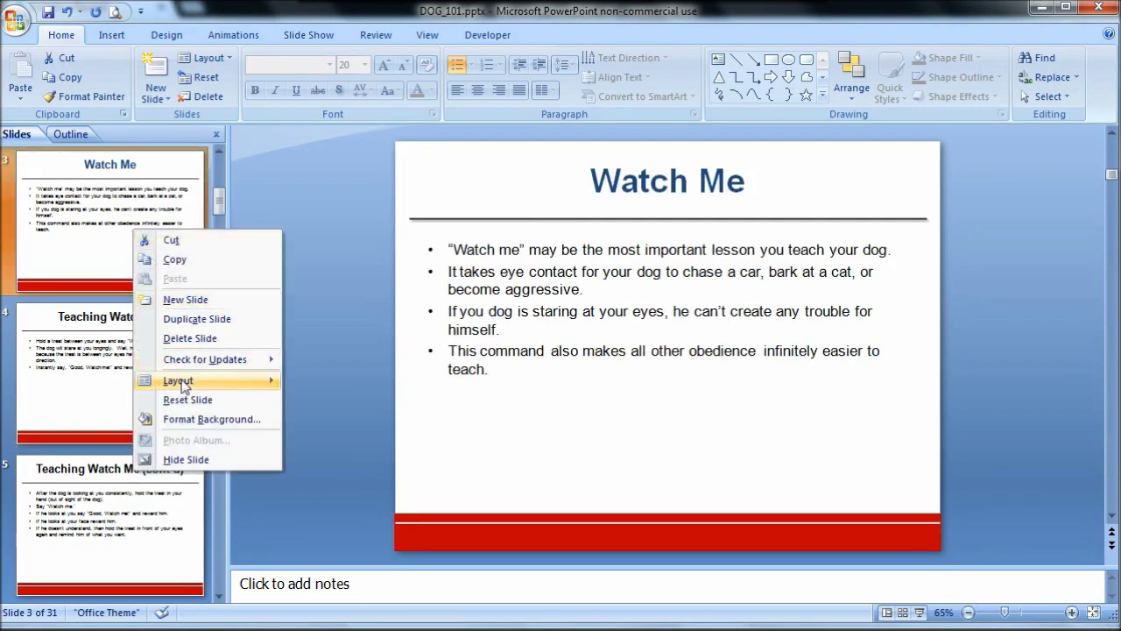
click(180, 399)
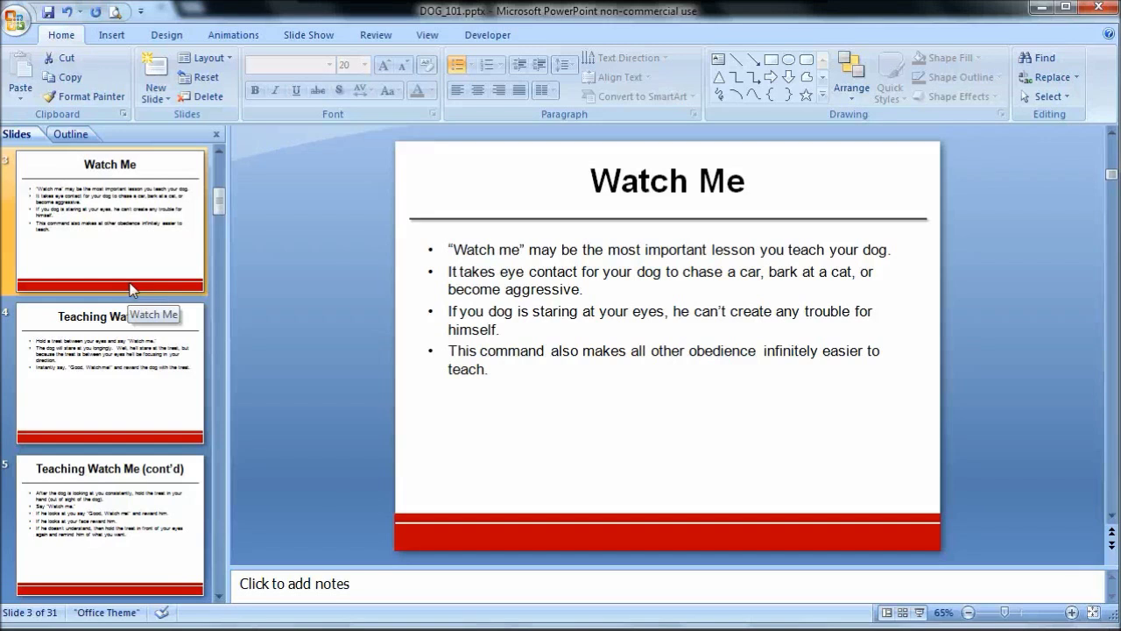
scroll(130, 289, up, 3)
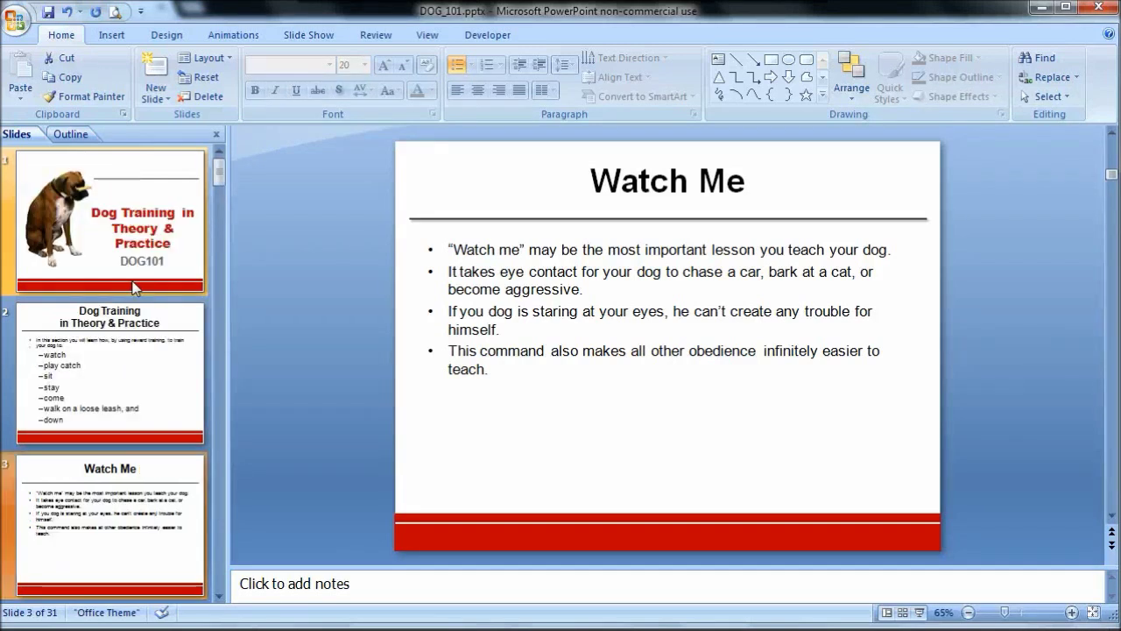
Drag the slide master's body placeholder left edge rightward, close Master View, and show slide 2.
click(426, 35)
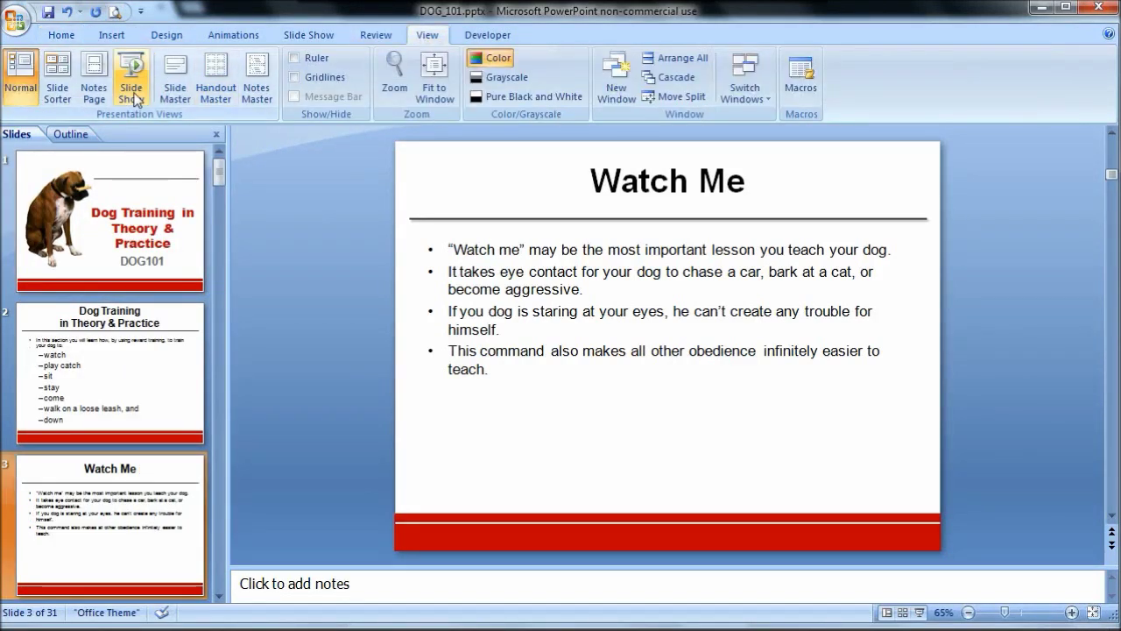
click(175, 88)
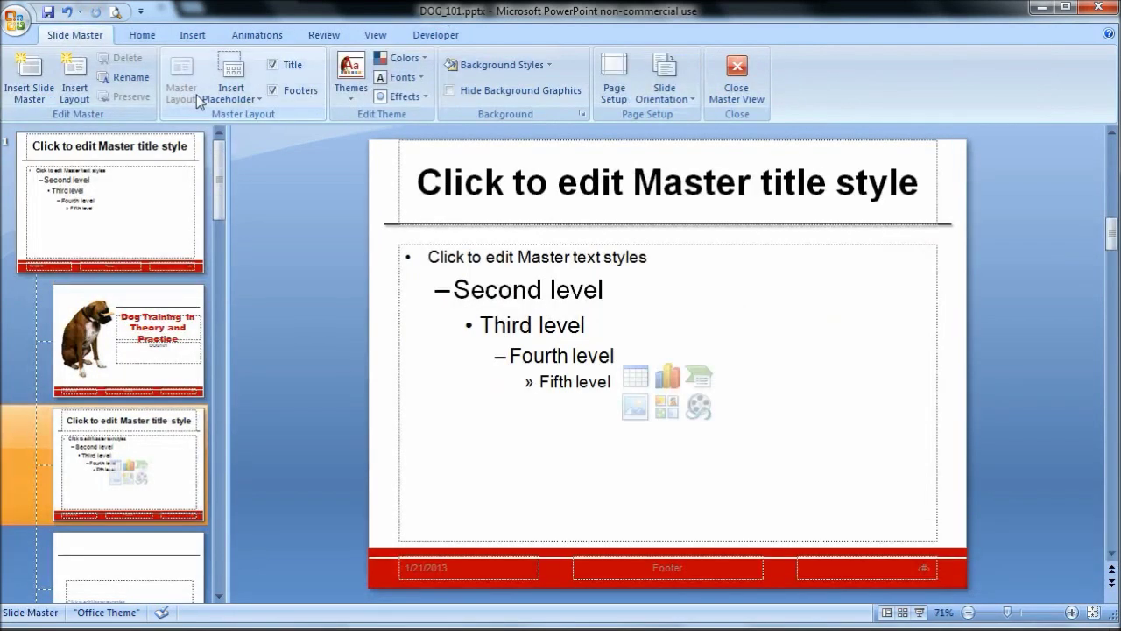
click(158, 230)
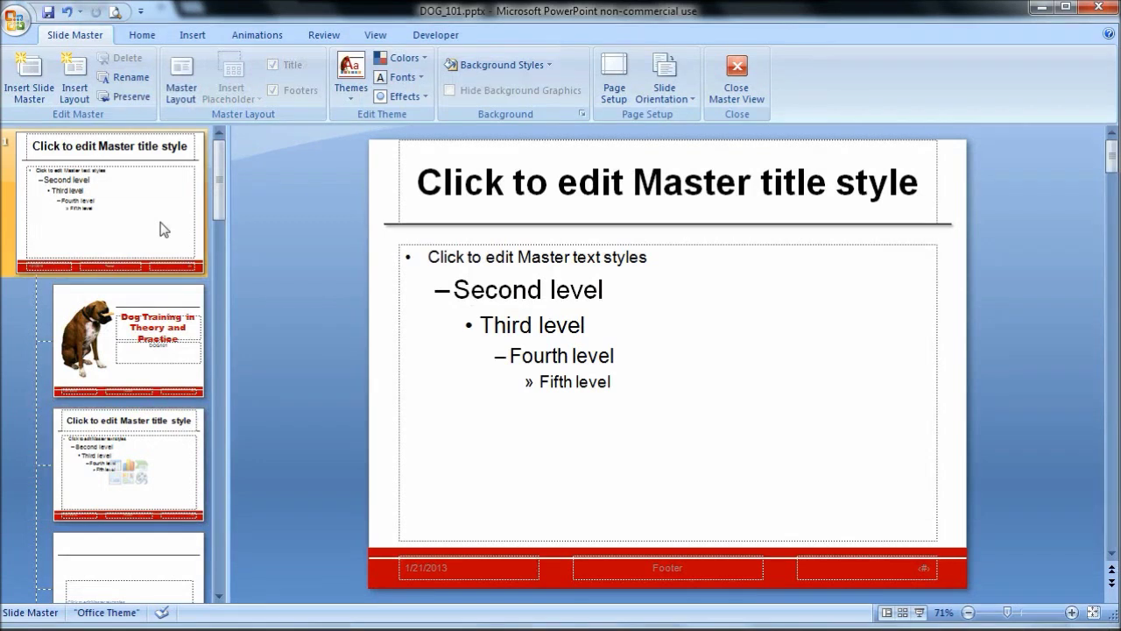
click(635, 253)
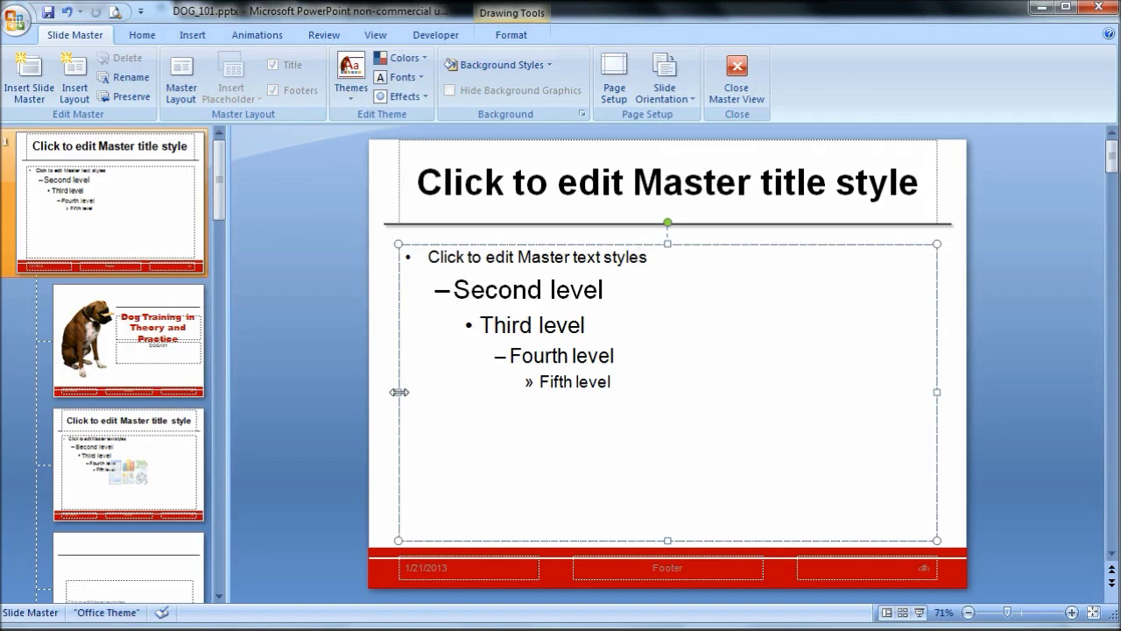
drag(398, 391, 458, 396)
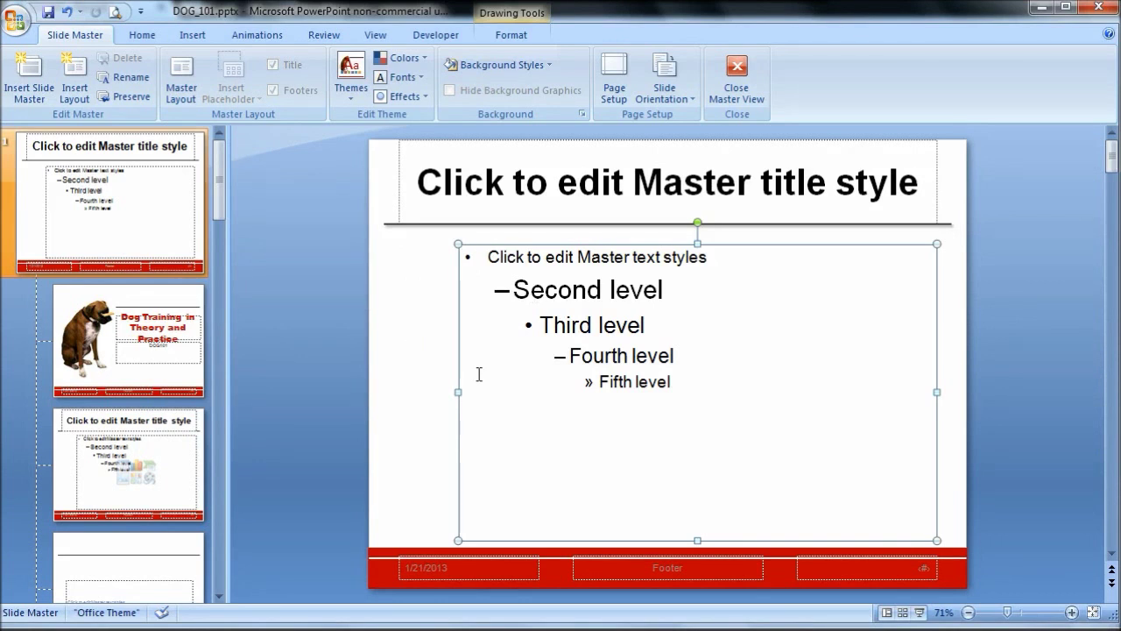
click(732, 83)
click(110, 368)
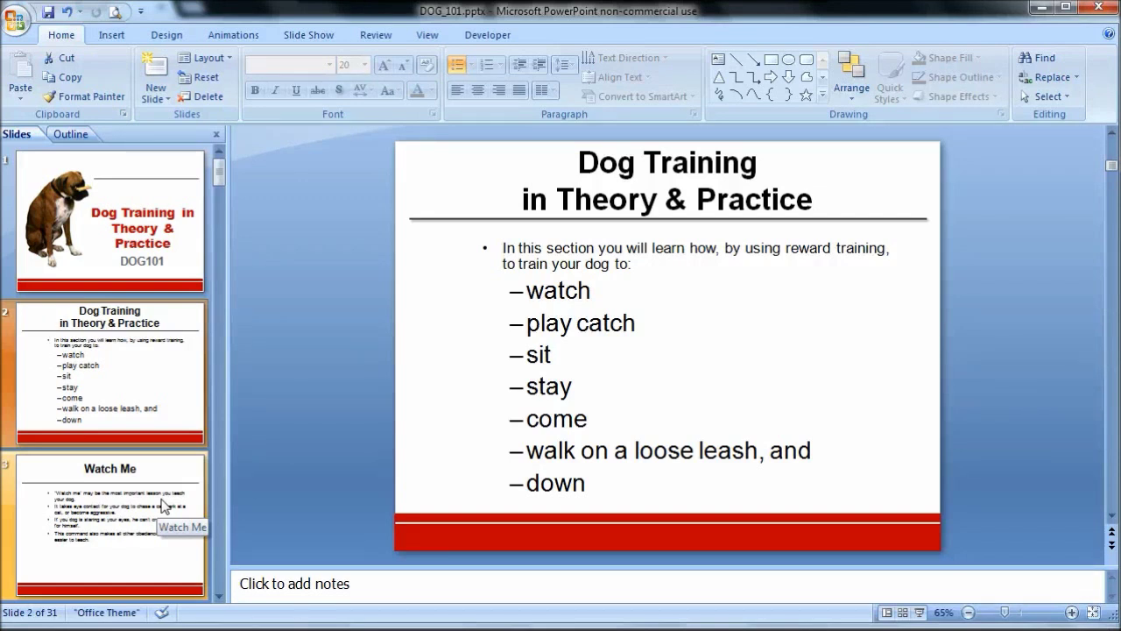
Show slide 7, Play Catch, to check its indented, smaller bullets.
scroll(162, 506, down, 5)
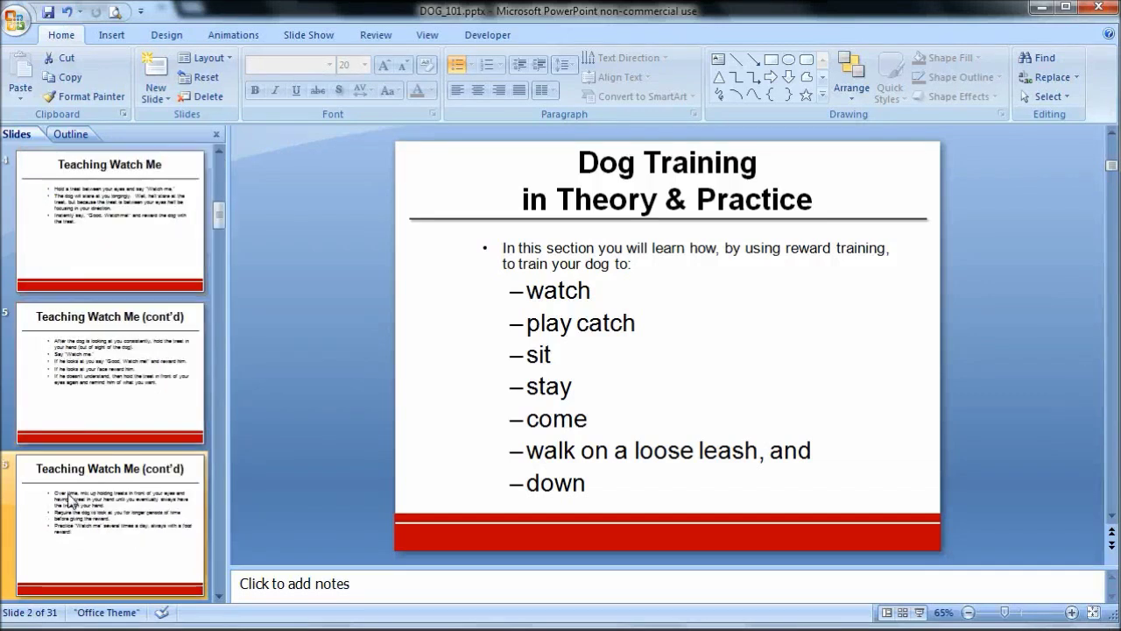
click(104, 396)
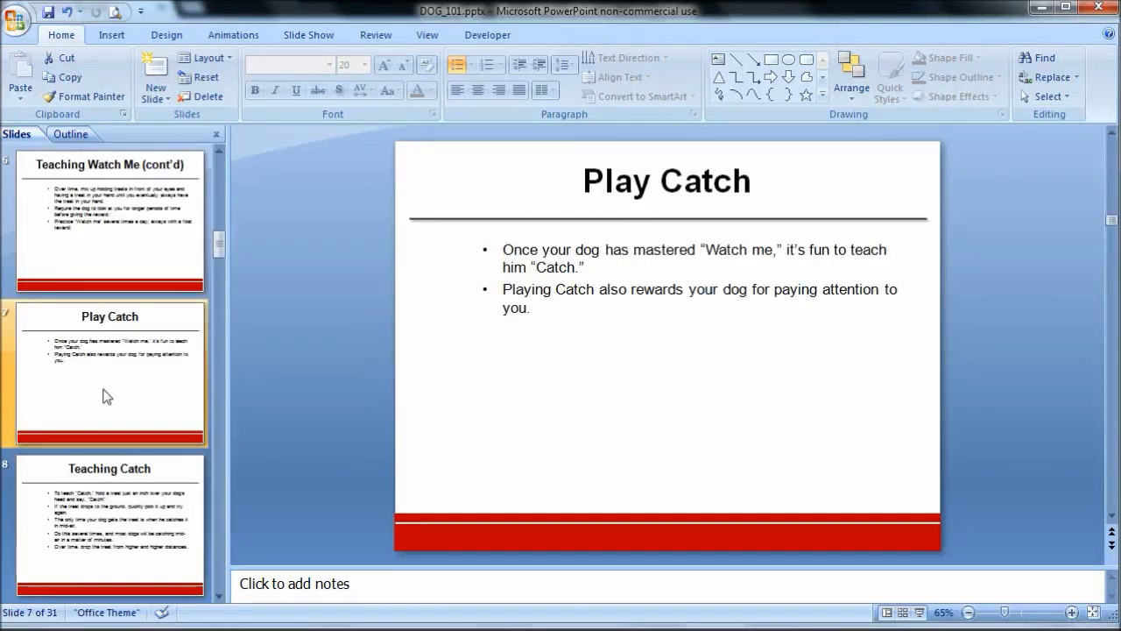